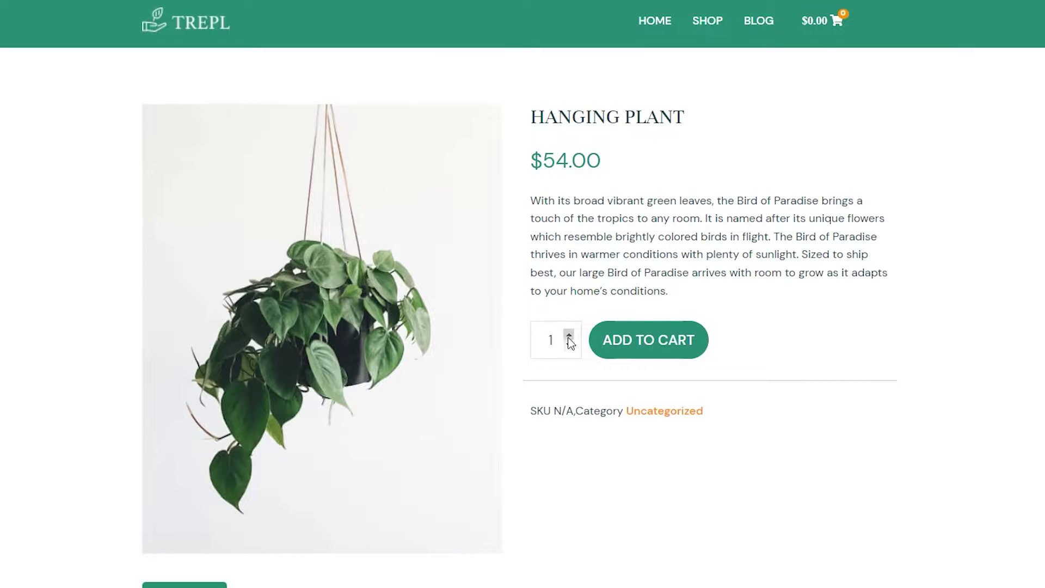
Step: Add three Hanging Plants to the cart, then raise the Original Wayfarer Classic sunglasses quantity
{"action": "left_click", "coordinate": [569, 336]}
{"action": "left_click", "coordinate": [568, 336]}
{"action": "left_click", "coordinate": [648, 340]}
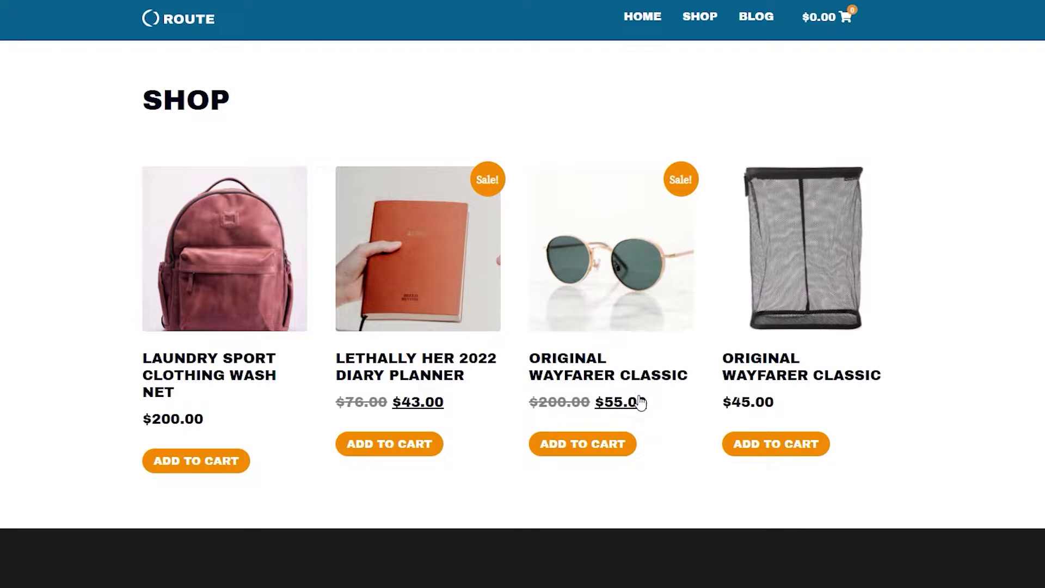
{"action": "left_click", "coordinate": [632, 289]}
{"action": "left_click", "coordinate": [569, 299]}
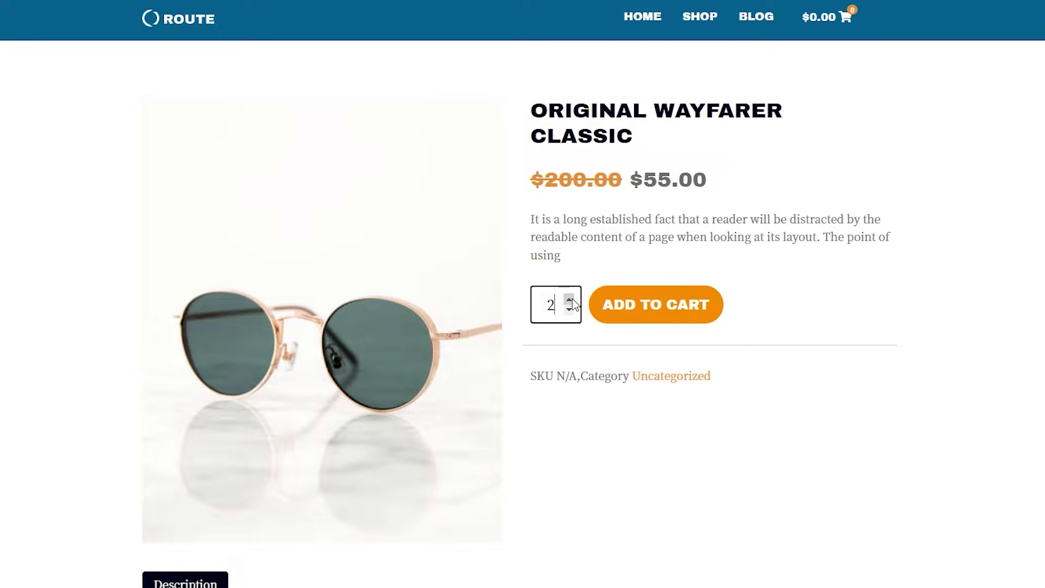
{"action": "left_click", "coordinate": [568, 300]}
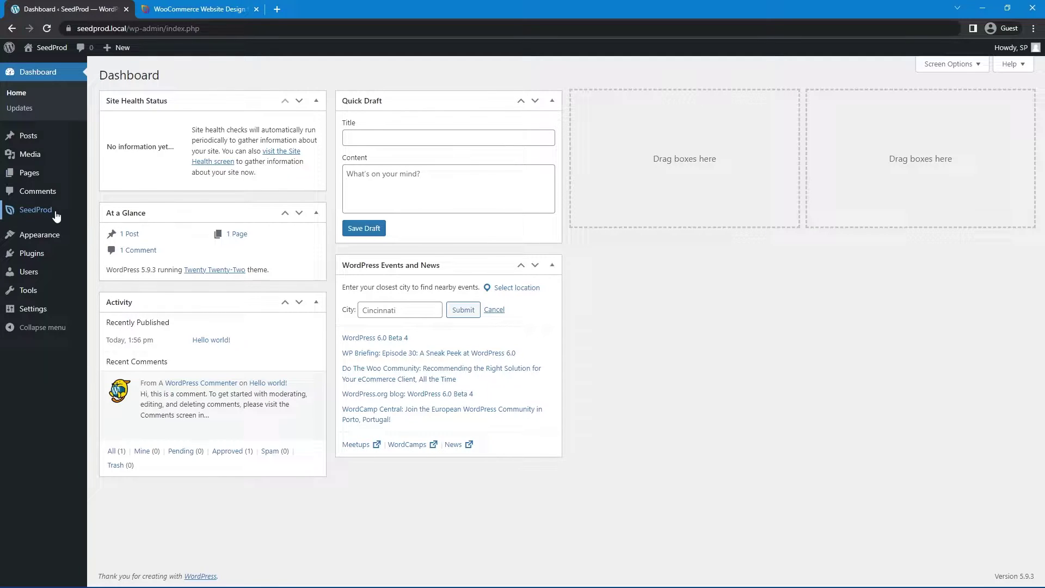
Step: Scroll through the WooCommerce Website Design page, then close it
{"action": "mouse_move", "coordinate": [41, 211]}
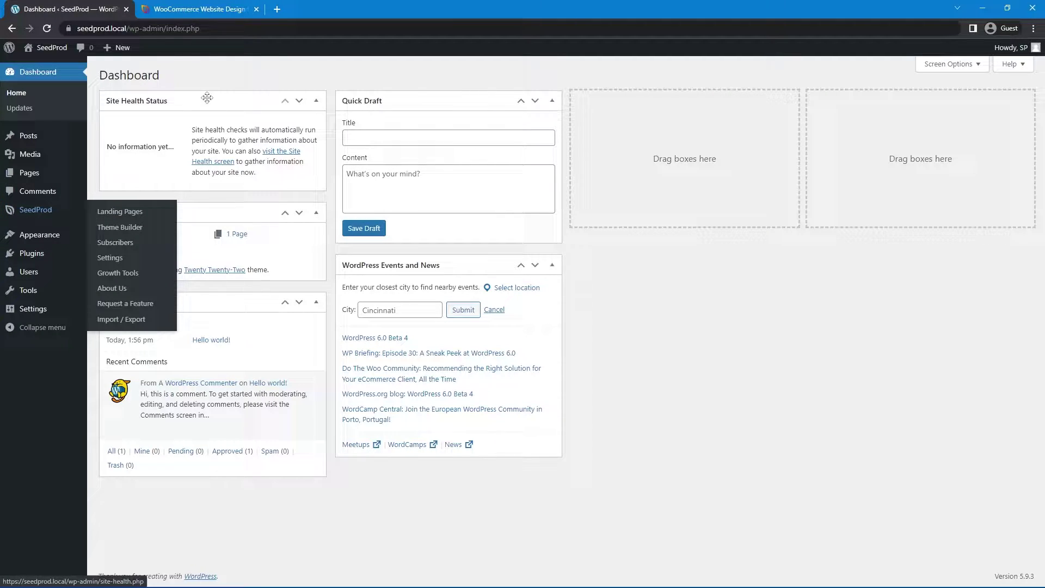
{"action": "left_click", "coordinate": [194, 12]}
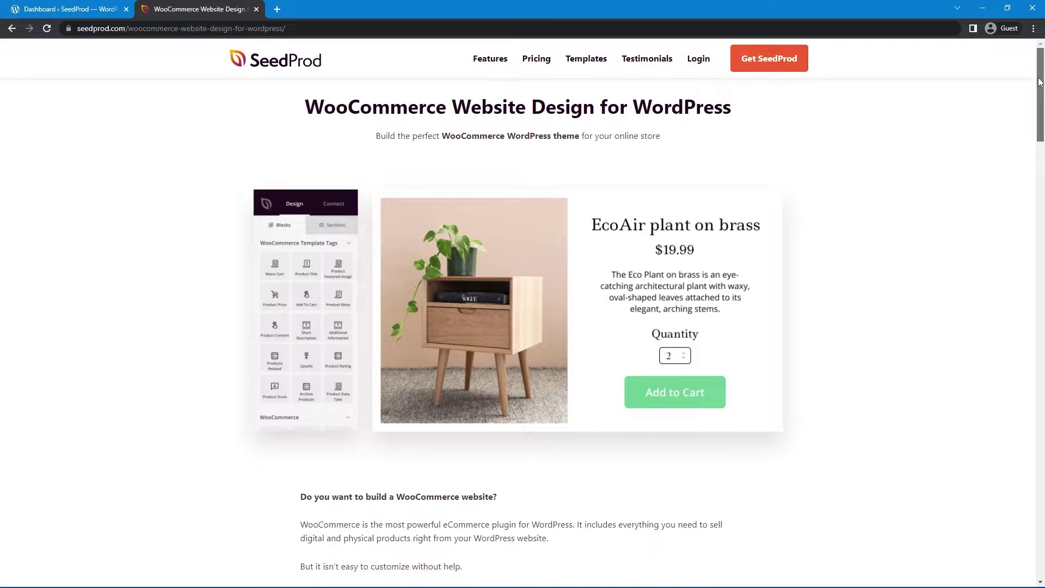
{"action": "left_click_drag", "start_coordinate": [1040, 82], "coordinate": [1033, 195]}
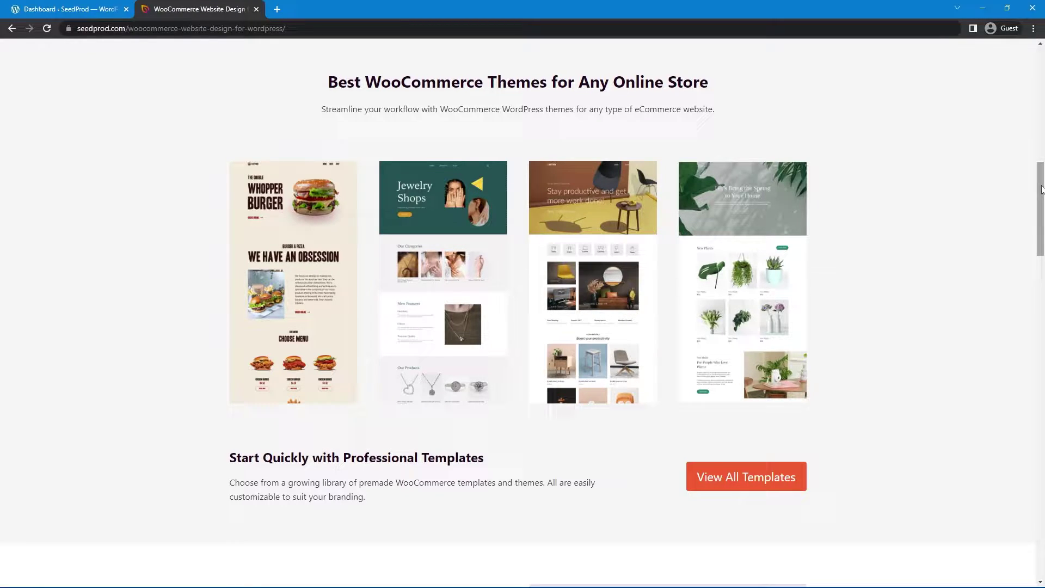
{"action": "left_click_drag", "start_coordinate": [1039, 190], "coordinate": [1020, 84]}
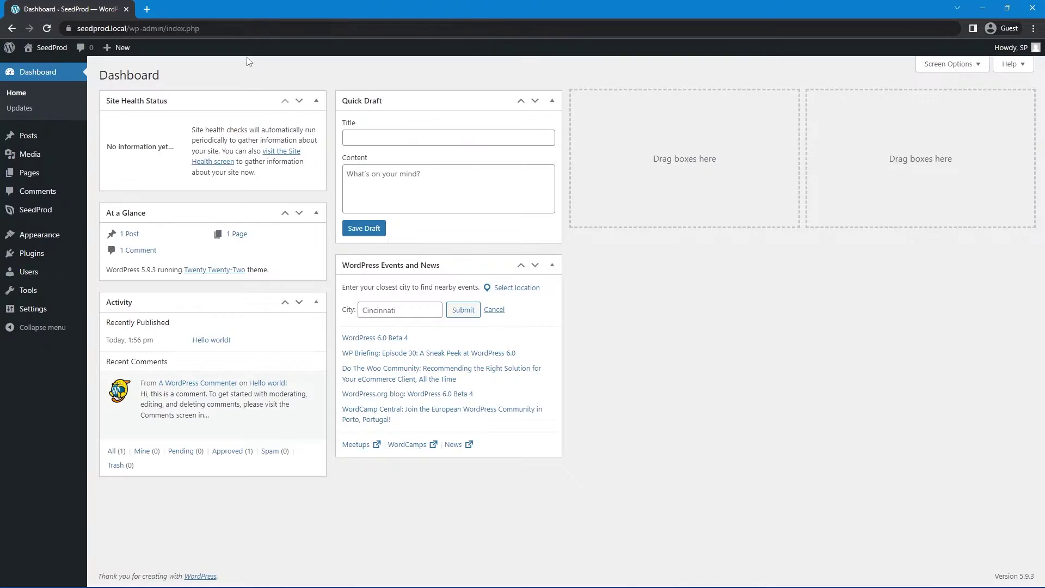
{"action": "left_click", "coordinate": [257, 9]}
Step: Search Add New Plugins for 'woocommerce', then install and activate WooCommerce
{"action": "left_click", "coordinate": [116, 271]}
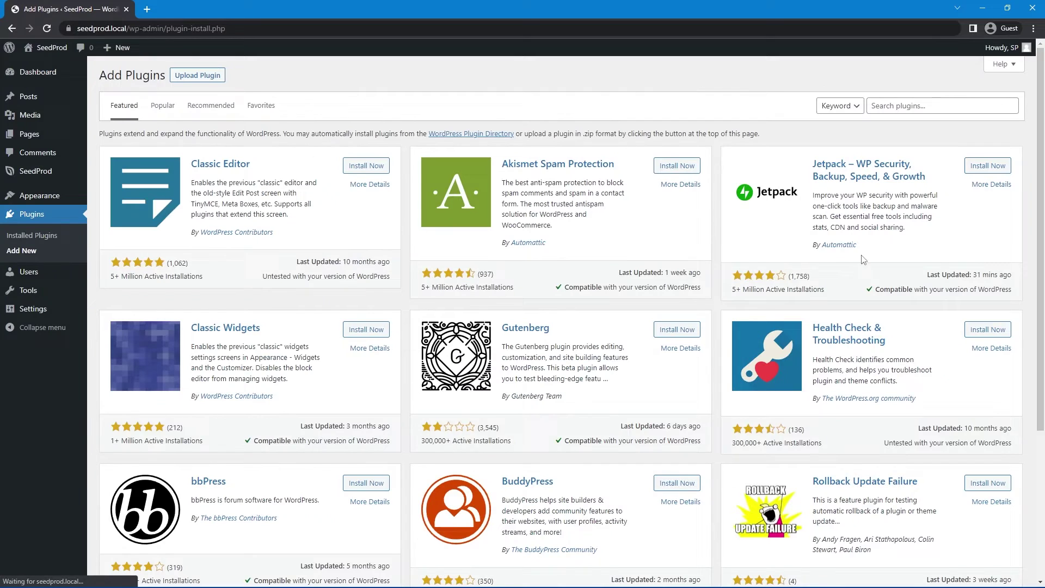
{"action": "left_click", "coordinate": [906, 108]}
{"action": "type", "text": "woocommerce"}
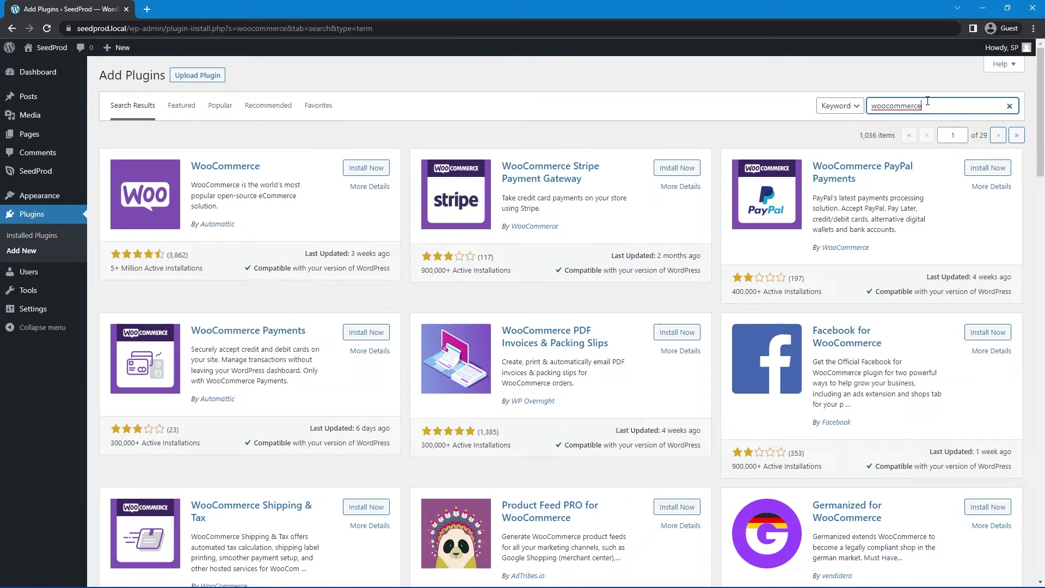
{"action": "left_click", "coordinate": [360, 169]}
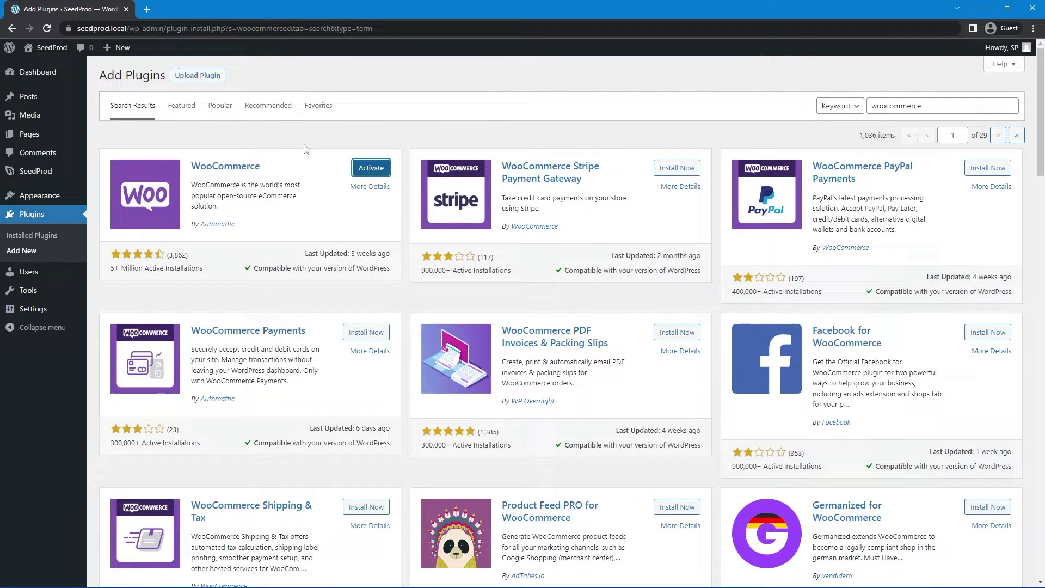
{"action": "left_click", "coordinate": [371, 168]}
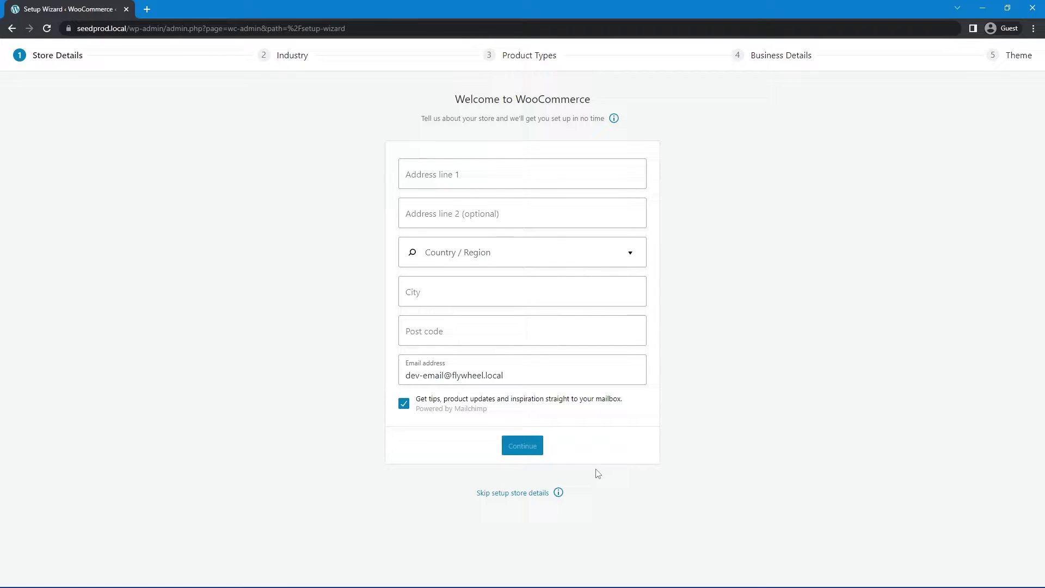
Step: Skip the store details step and decline WooCommerce usage tracking
{"action": "left_click", "coordinate": [509, 494]}
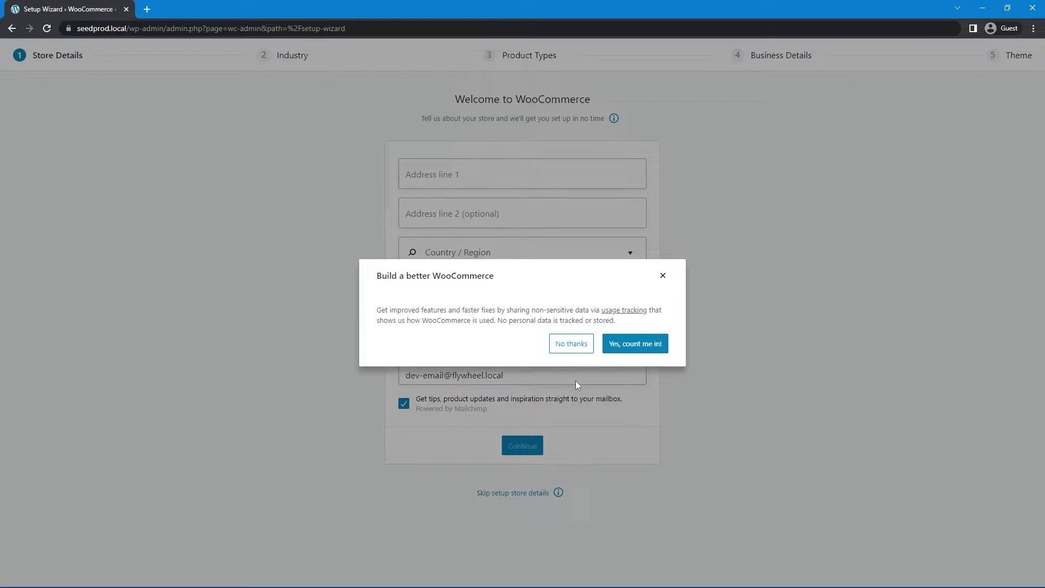
{"action": "left_click", "coordinate": [570, 344]}
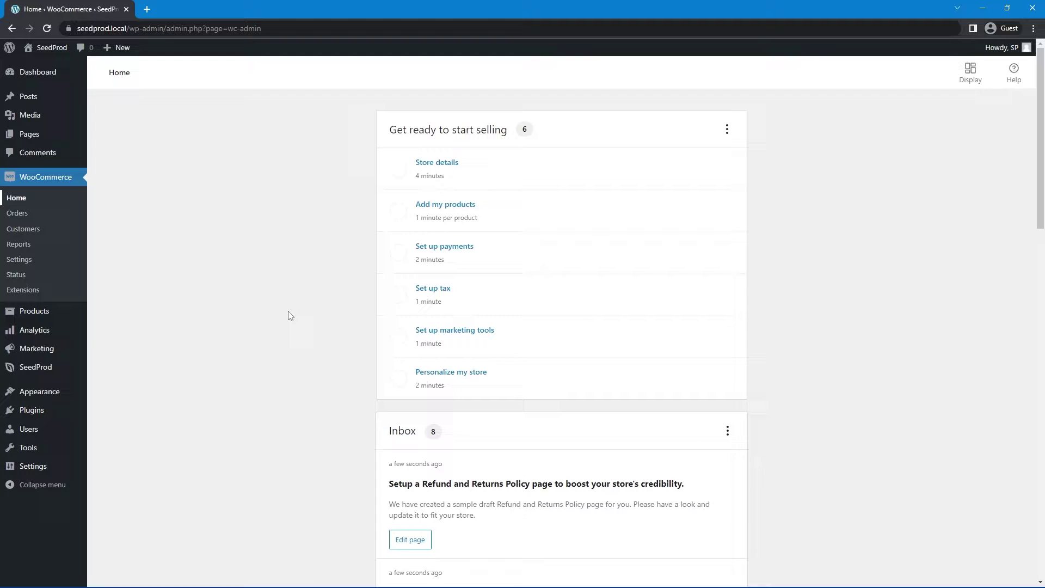
Step: Import the sample products from the Personalize my store task
{"action": "left_click", "coordinate": [448, 373]}
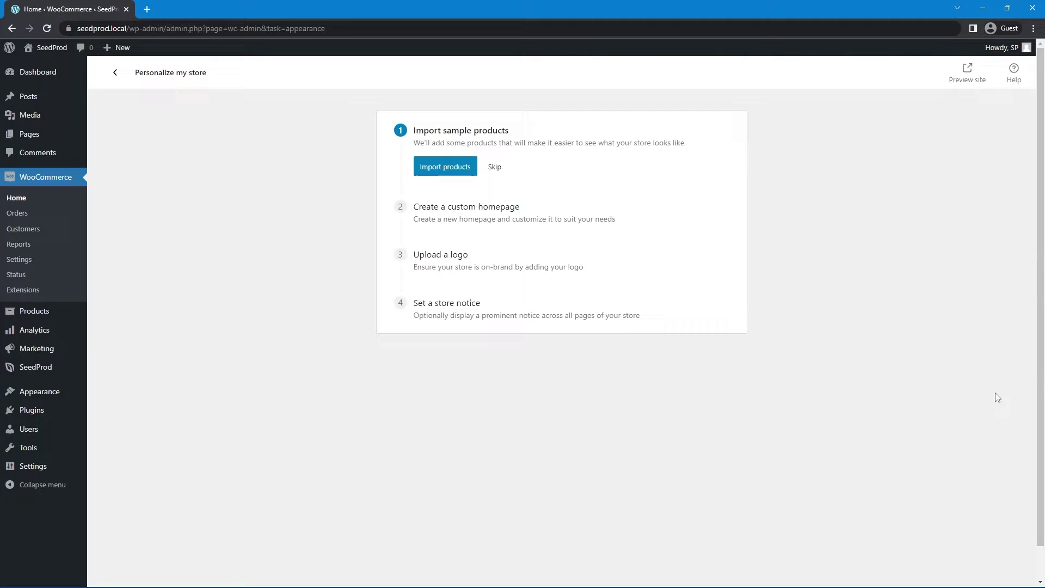
{"action": "left_click", "coordinate": [442, 169]}
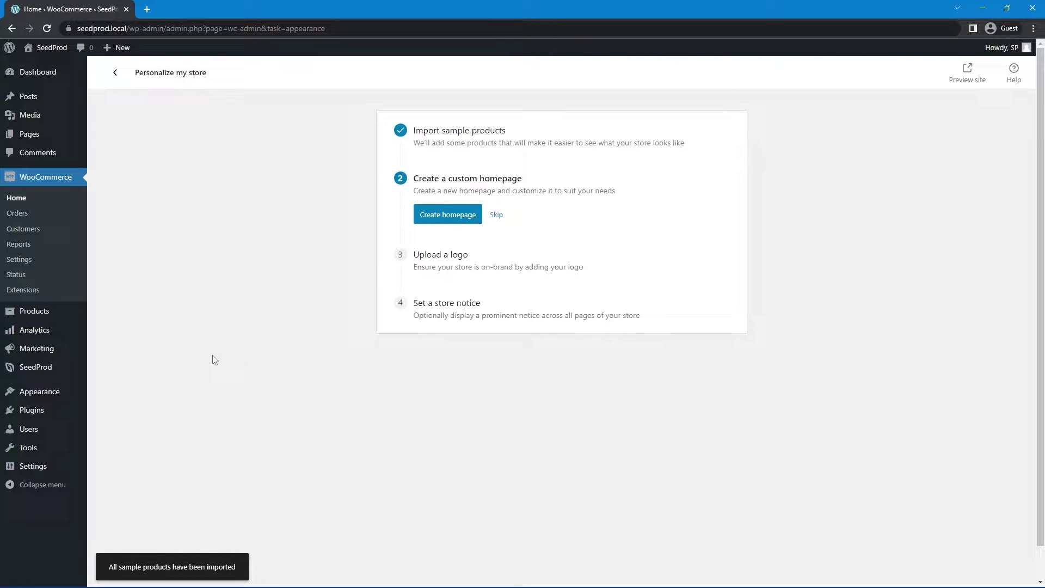
{"action": "mouse_move", "coordinate": [40, 373]}
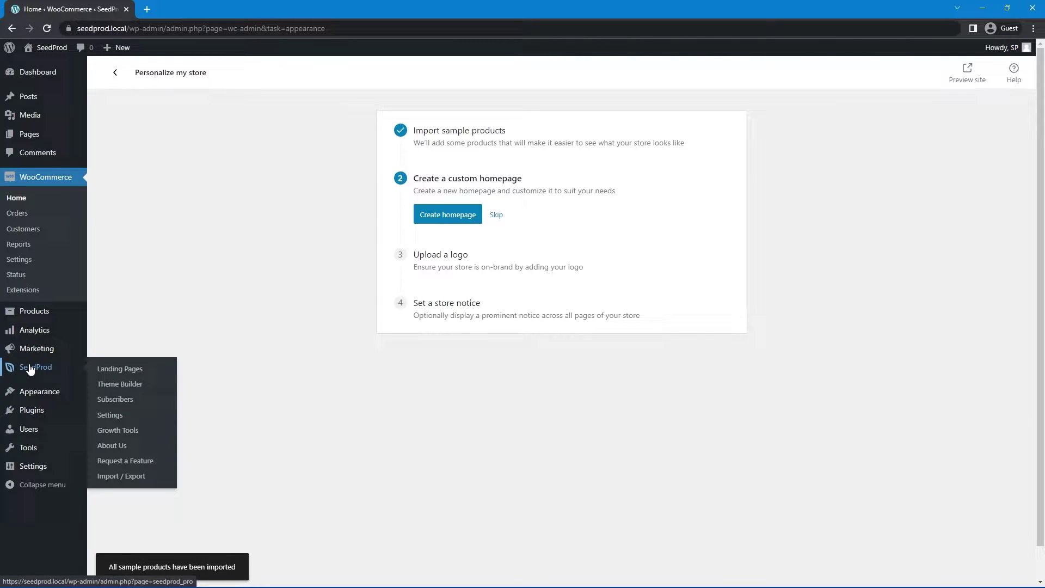
Step: View the Shop page and the Beanie product in a new tab, then return to the WooCommerce admin
{"action": "left_click", "coordinate": [153, 14]}
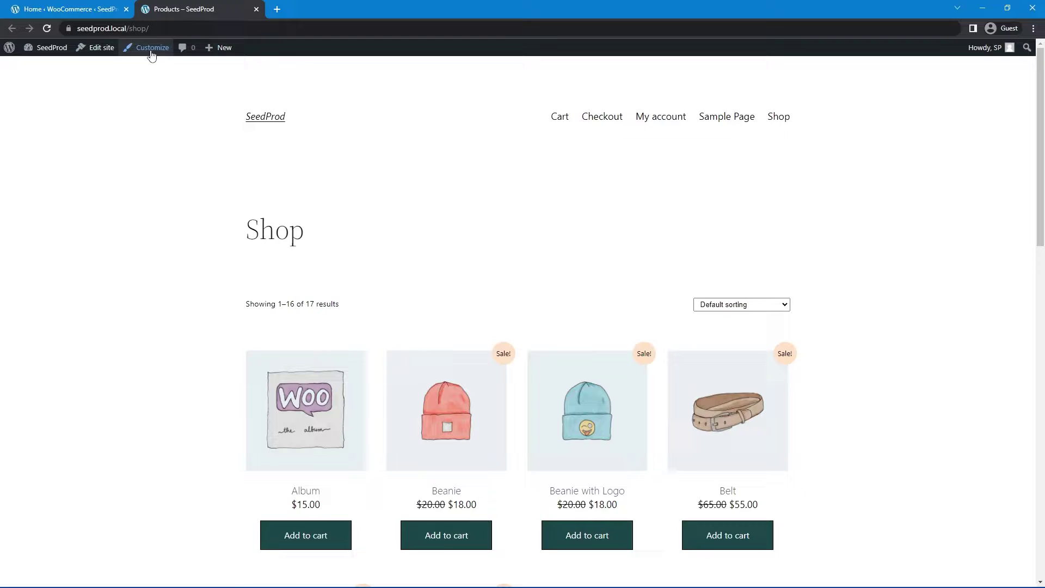
{"action": "left_click_drag", "start_coordinate": [1033, 100], "coordinate": [1033, 160]}
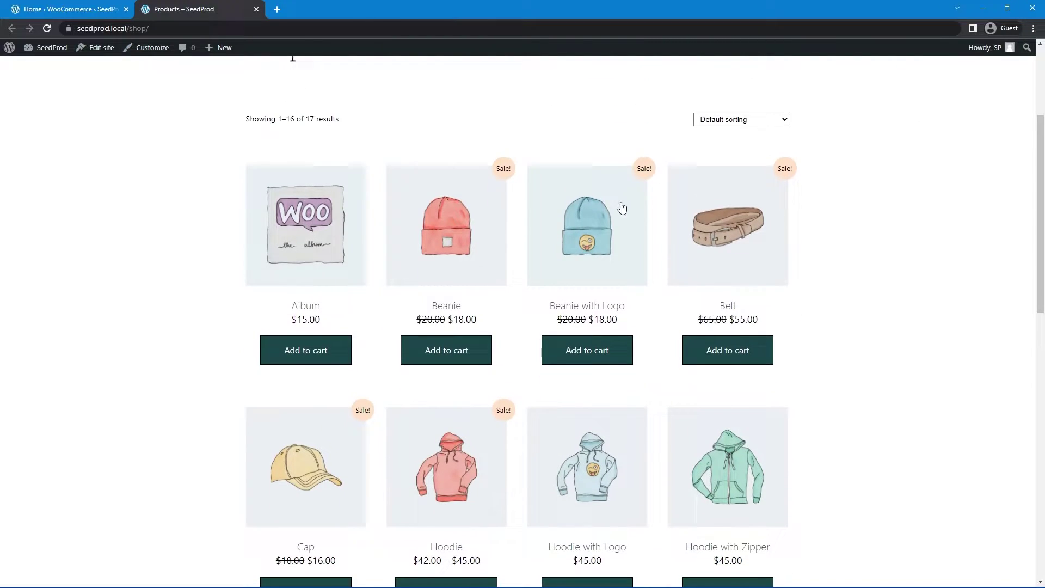
{"action": "scroll", "coordinate": [661, 247], "scroll_direction": "down", "scroll_amount": 4}
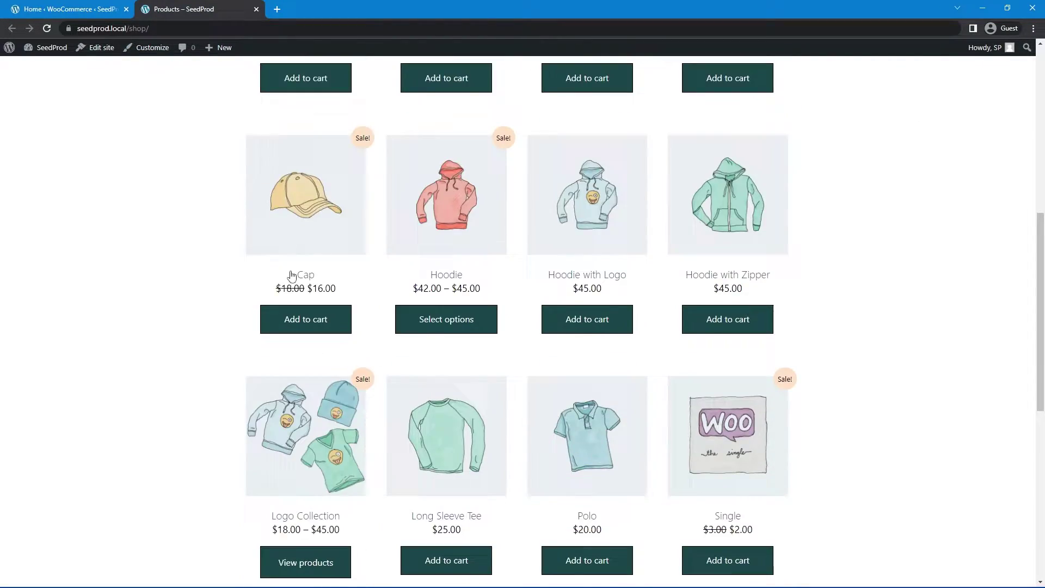
{"action": "scroll", "coordinate": [662, 247], "scroll_direction": "up", "scroll_amount": 4}
{"action": "left_click", "coordinate": [457, 226]}
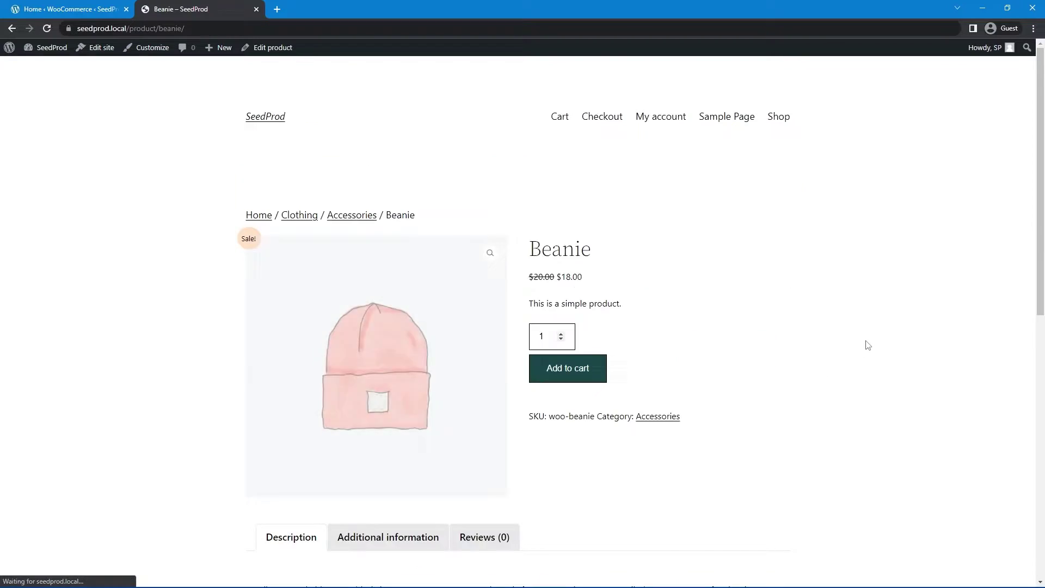
{"action": "scroll", "coordinate": [865, 343], "scroll_direction": "down", "scroll_amount": 10}
{"action": "scroll", "coordinate": [800, 332], "scroll_direction": "up", "scroll_amount": 10}
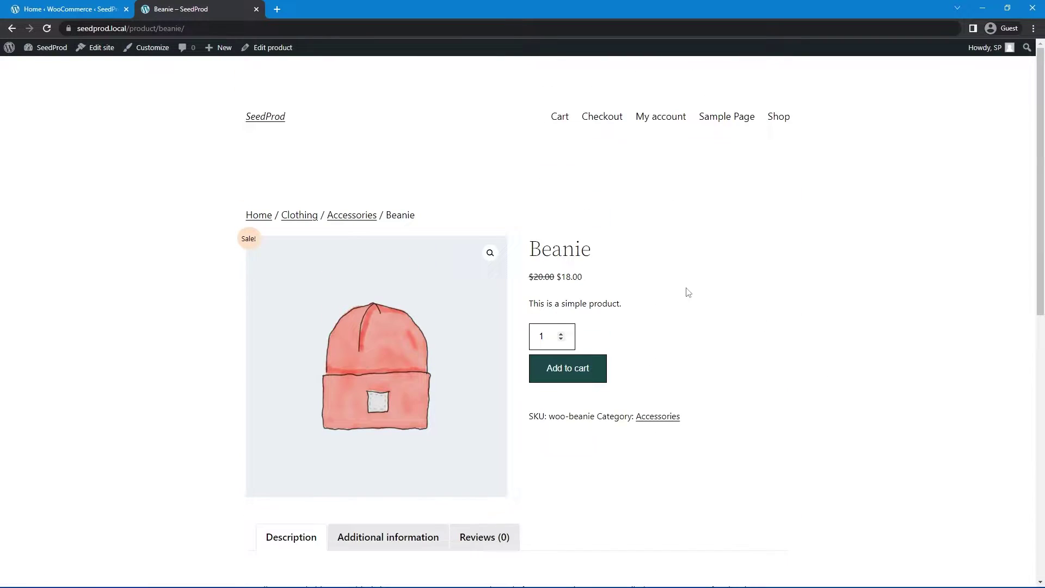
{"action": "left_click", "coordinate": [71, 11]}
Step: Apply the WooCommerce Starter Theme in Theme Builder and open the Product Page template
{"action": "mouse_move", "coordinate": [51, 366]}
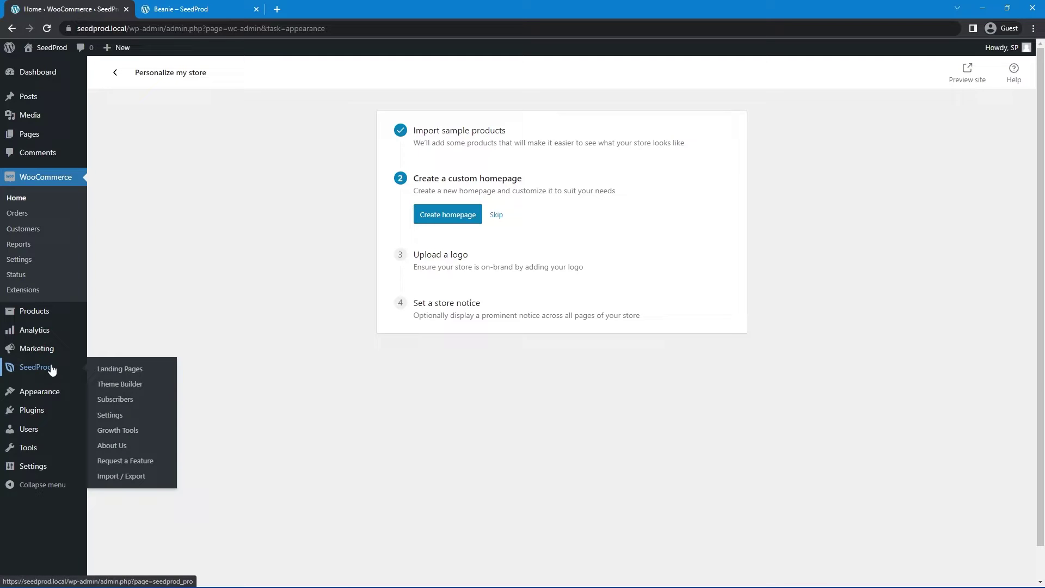
{"action": "left_click", "coordinate": [123, 386]}
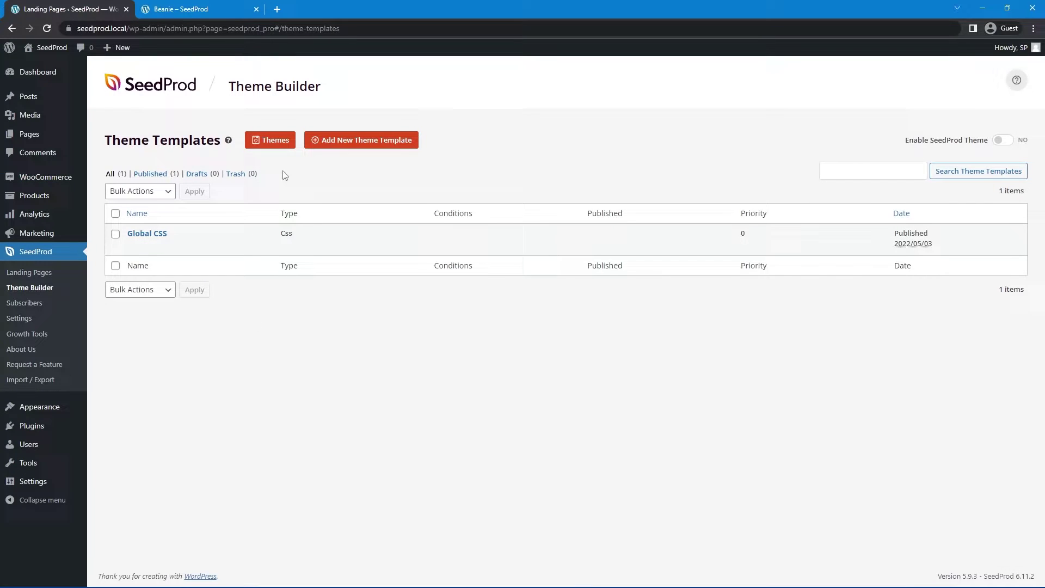
{"action": "left_click", "coordinate": [274, 143]}
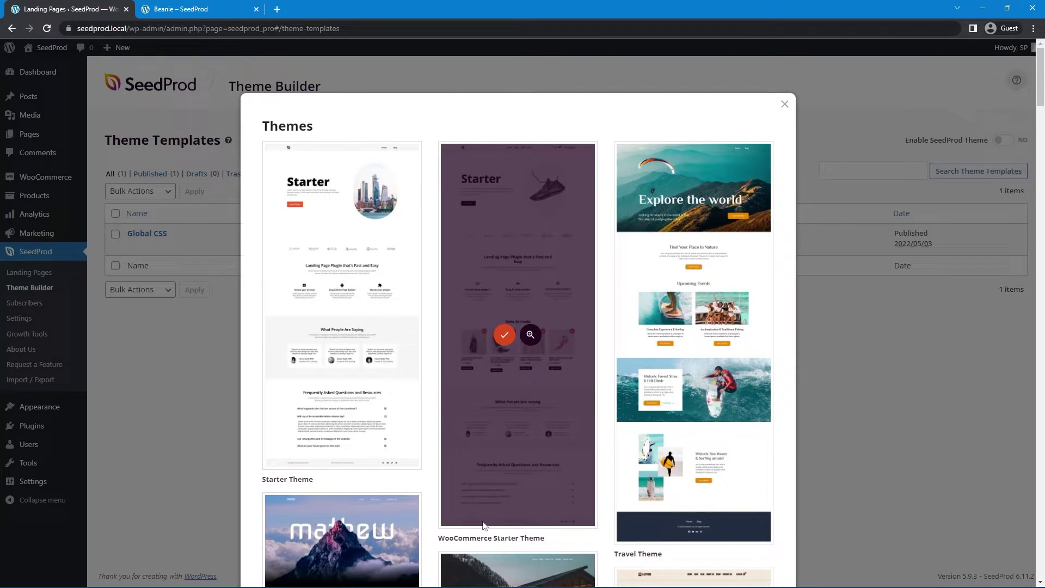
{"action": "left_click", "coordinate": [505, 337]}
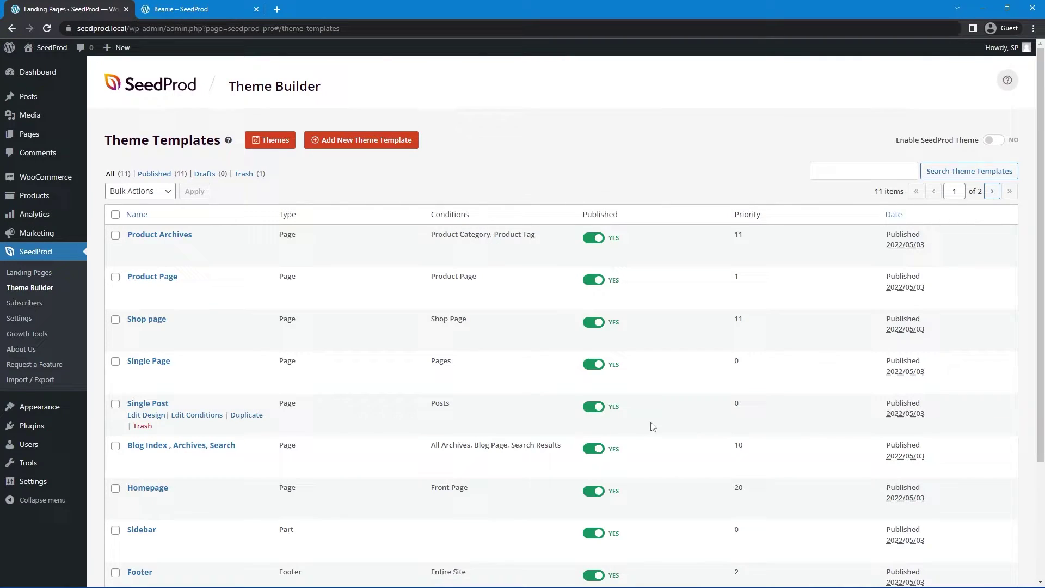
{"action": "scroll", "coordinate": [435, 349], "scroll_direction": "down", "scroll_amount": 2}
{"action": "scroll", "coordinate": [243, 165], "scroll_direction": "up", "scroll_amount": 1}
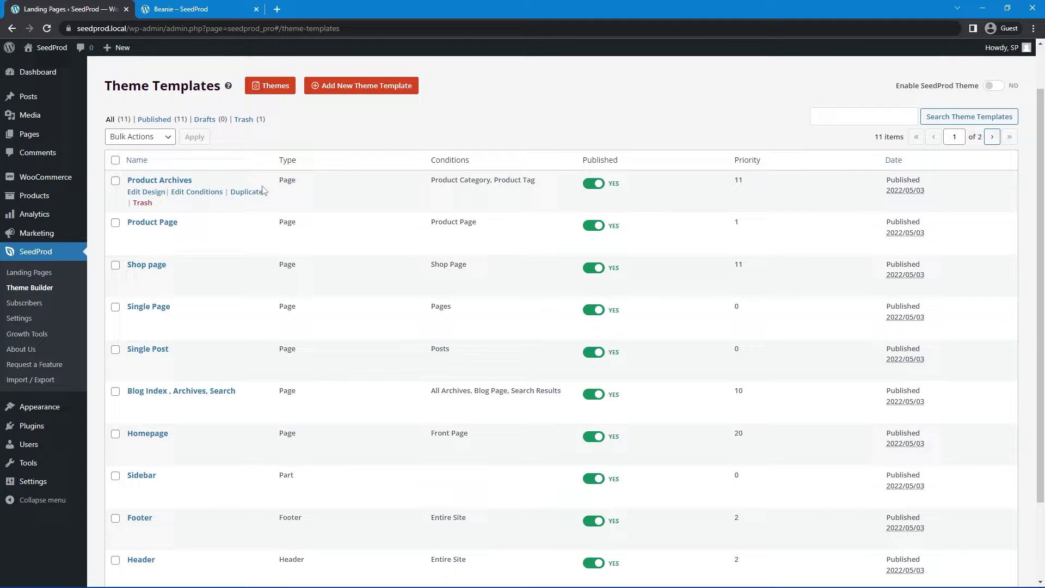
{"action": "scroll", "coordinate": [272, 359], "scroll_direction": "down", "scroll_amount": 2}
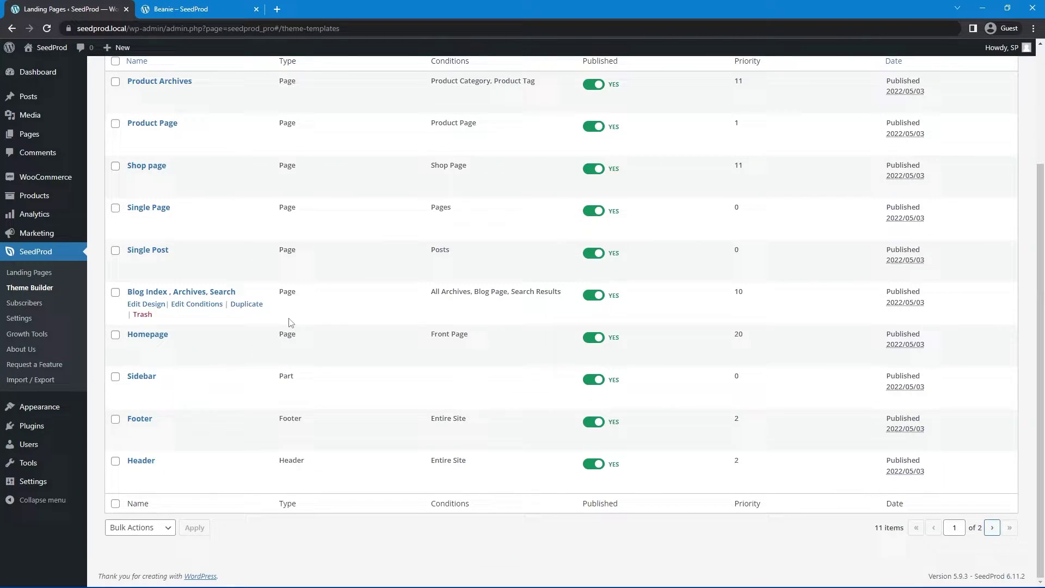
{"action": "scroll", "coordinate": [291, 323], "scroll_direction": "up", "scroll_amount": 1}
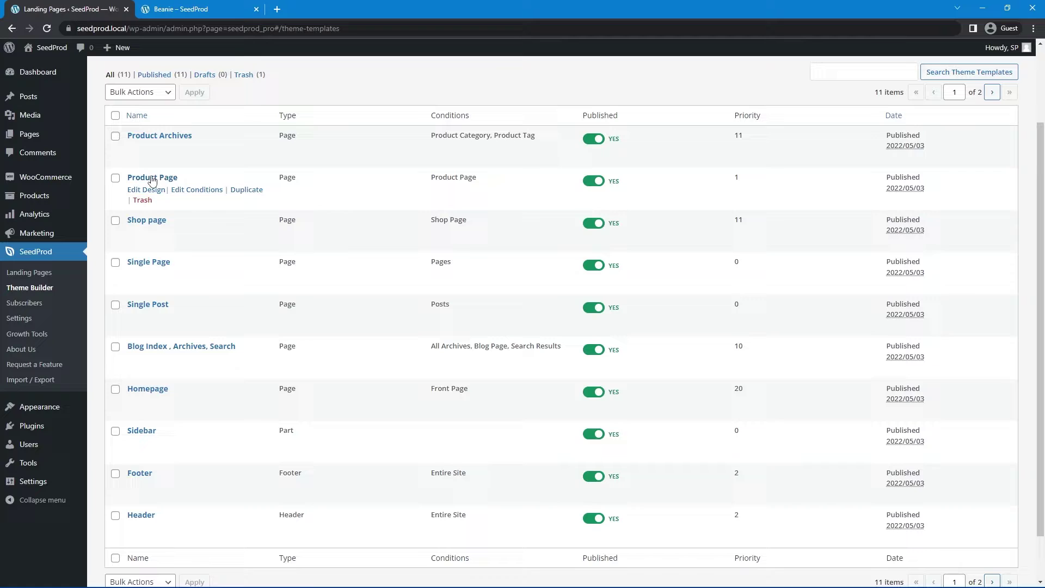
{"action": "left_click", "coordinate": [146, 190]}
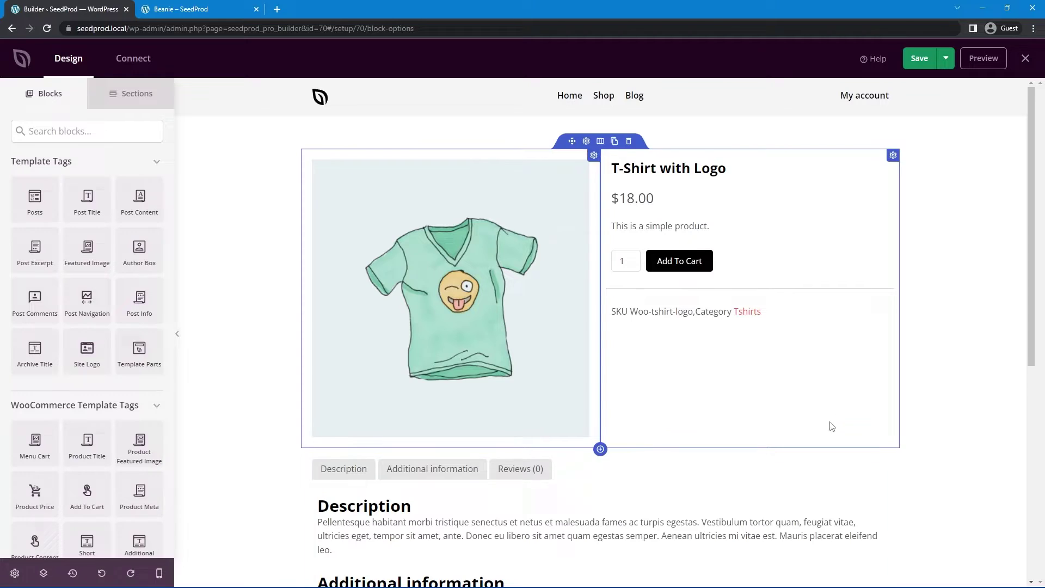
Step: Delete the product image block and drop a new Product Featured Image block in its place
{"action": "left_click", "coordinate": [488, 262]}
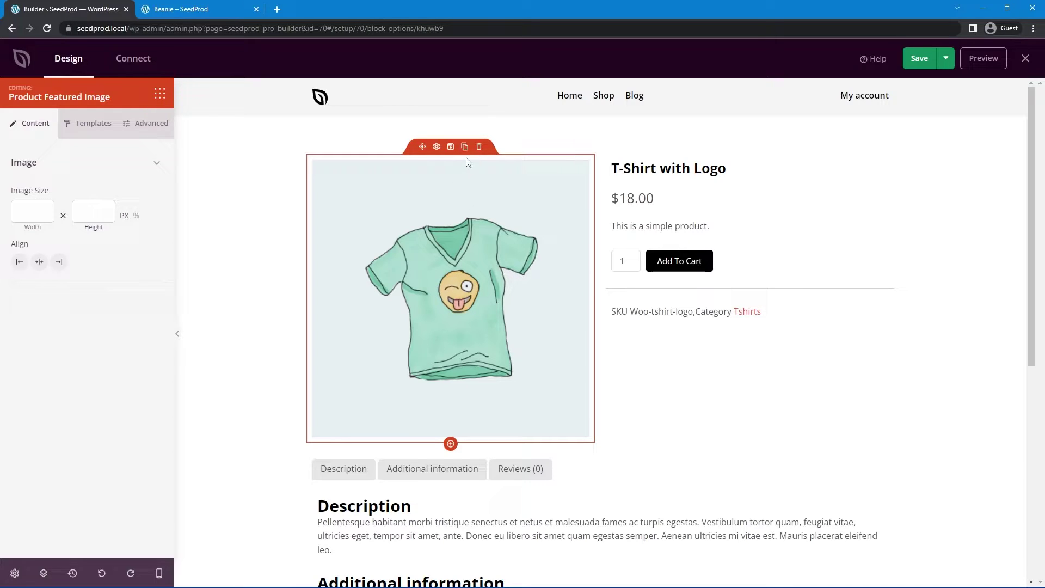
{"action": "left_click", "coordinate": [479, 147]}
{"action": "left_click", "coordinate": [488, 325]}
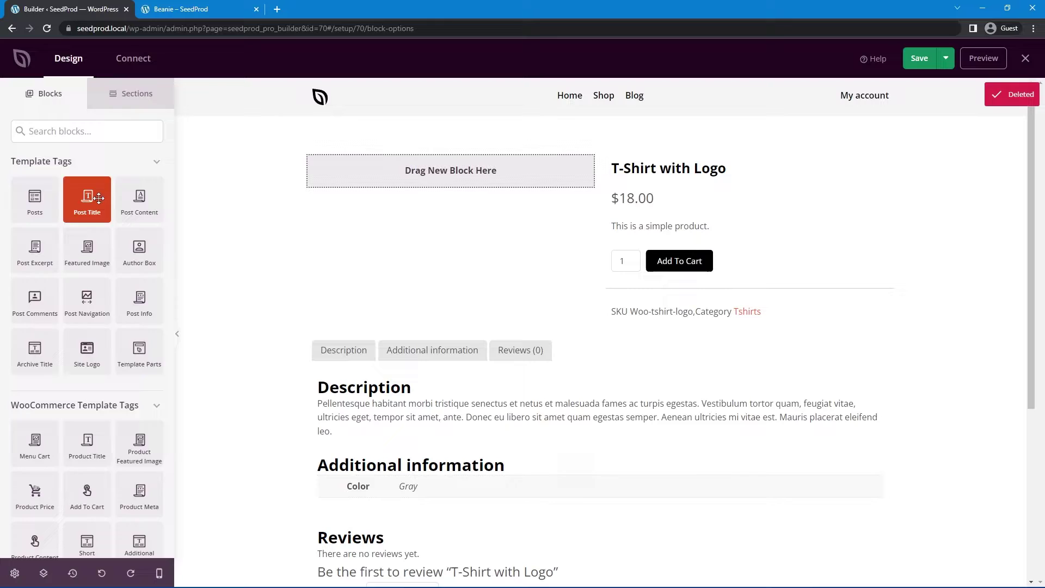
{"action": "scroll", "coordinate": [87, 196], "scroll_direction": "down", "scroll_amount": 3}
{"action": "scroll", "coordinate": [130, 297], "scroll_direction": "down", "scroll_amount": 1}
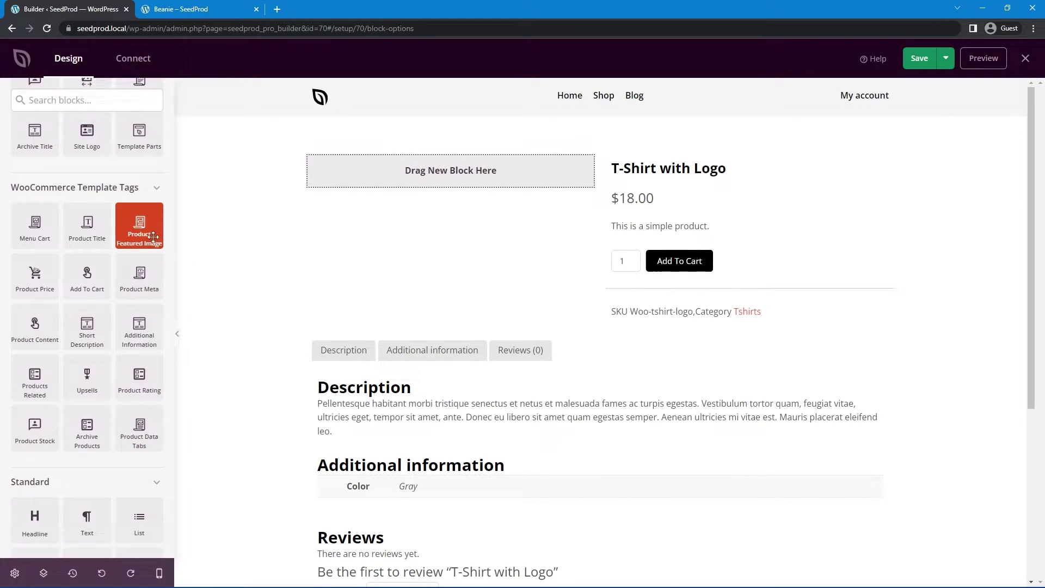
{"action": "left_click_drag", "start_coordinate": [153, 236], "coordinate": [439, 179]}
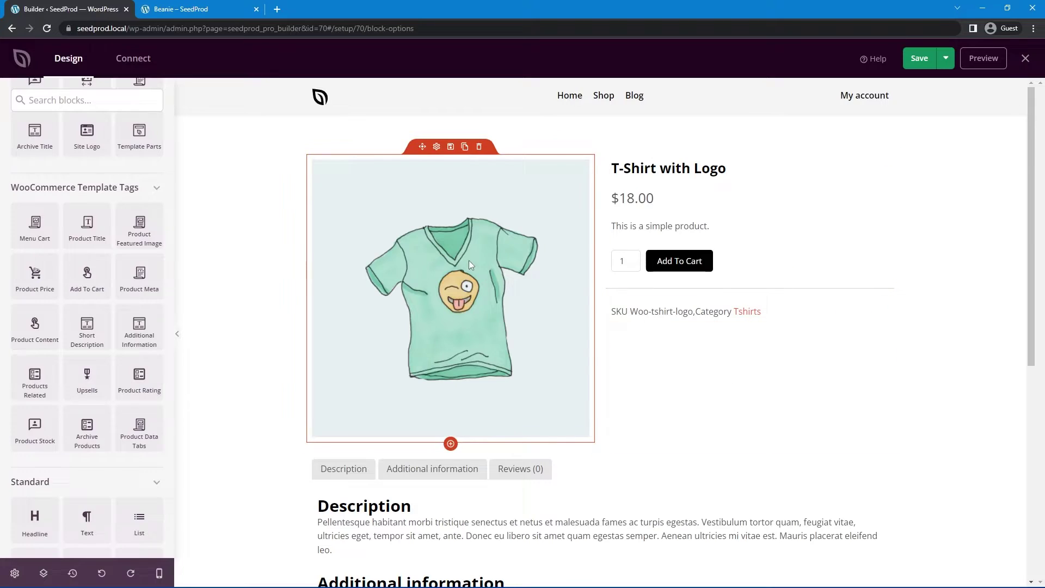
{"action": "left_click", "coordinate": [436, 146]}
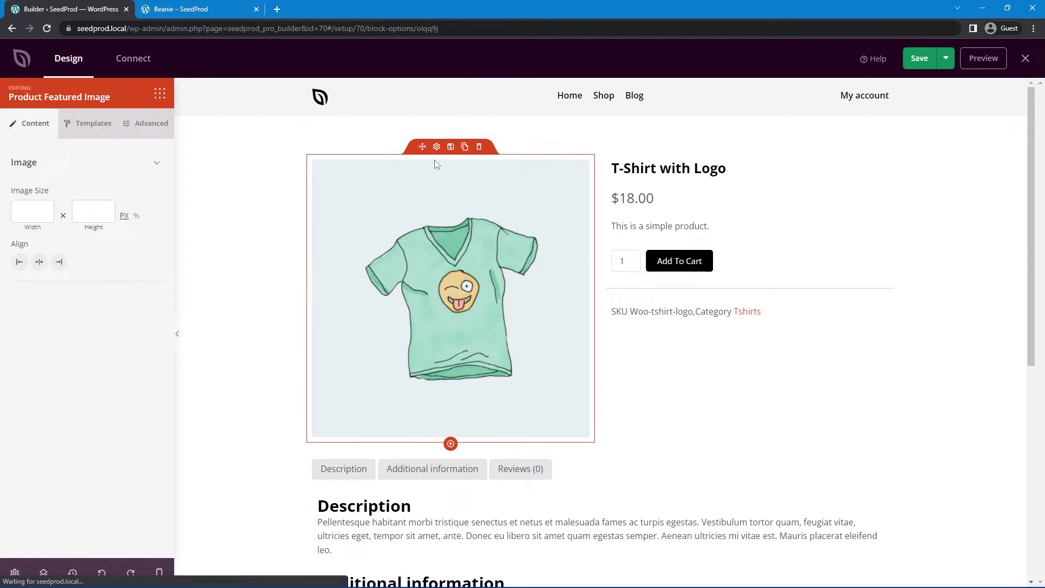
{"action": "left_click", "coordinate": [89, 130]}
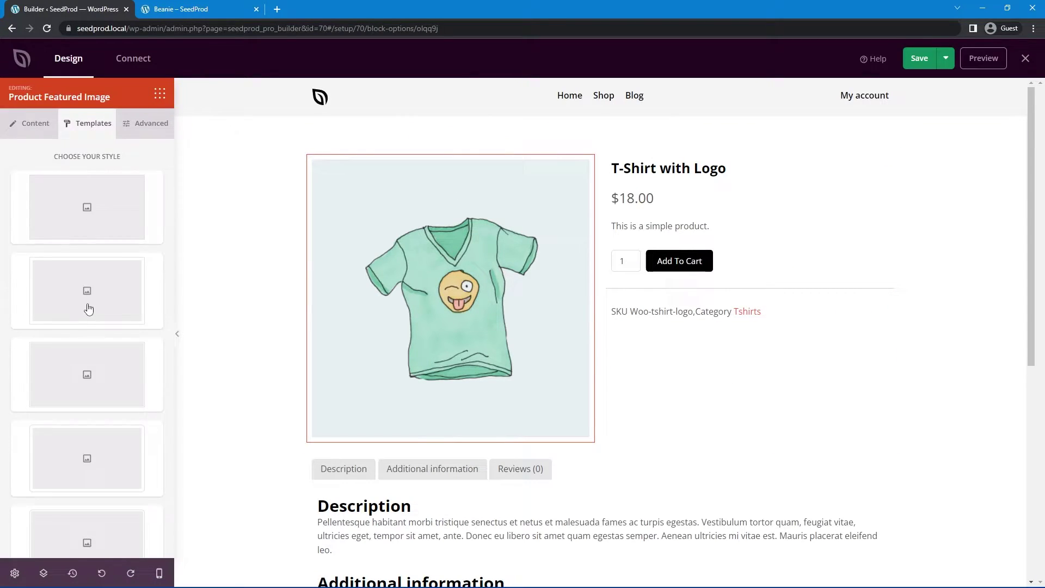
{"action": "scroll", "coordinate": [89, 316], "scroll_direction": "down", "scroll_amount": 2}
{"action": "scroll", "coordinate": [90, 324], "scroll_direction": "down", "scroll_amount": 2}
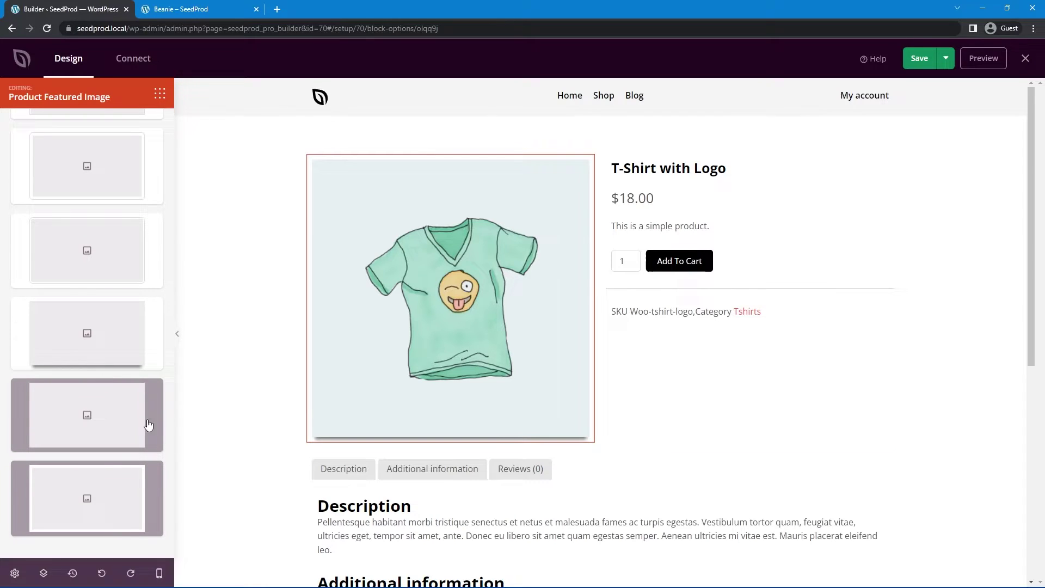
{"action": "scroll", "coordinate": [100, 435], "scroll_direction": "down", "scroll_amount": 1}
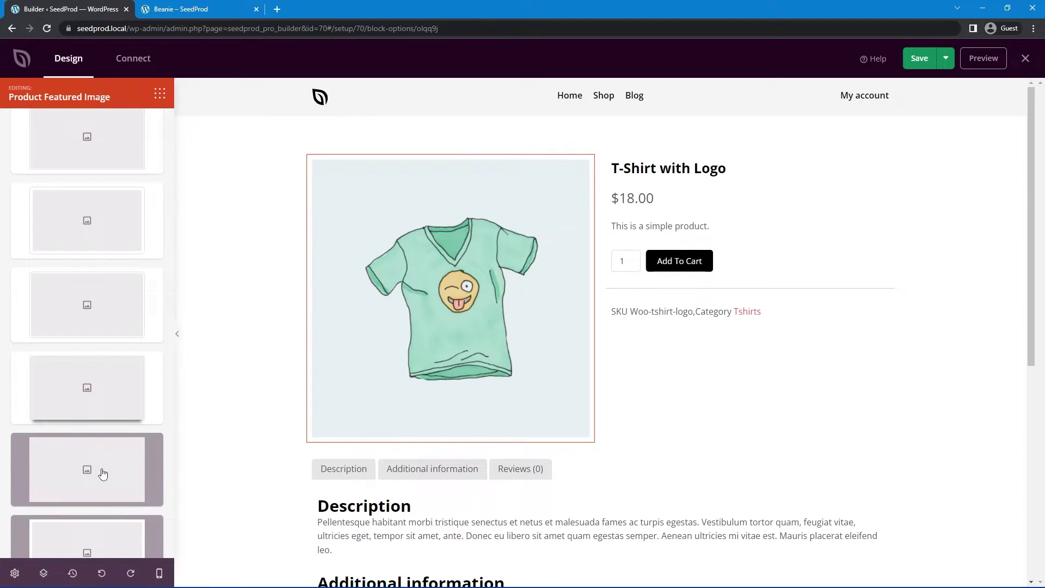
{"action": "scroll", "coordinate": [95, 413], "scroll_direction": "up", "scroll_amount": 5}
{"action": "scroll", "coordinate": [80, 222], "scroll_direction": "up", "scroll_amount": 1}
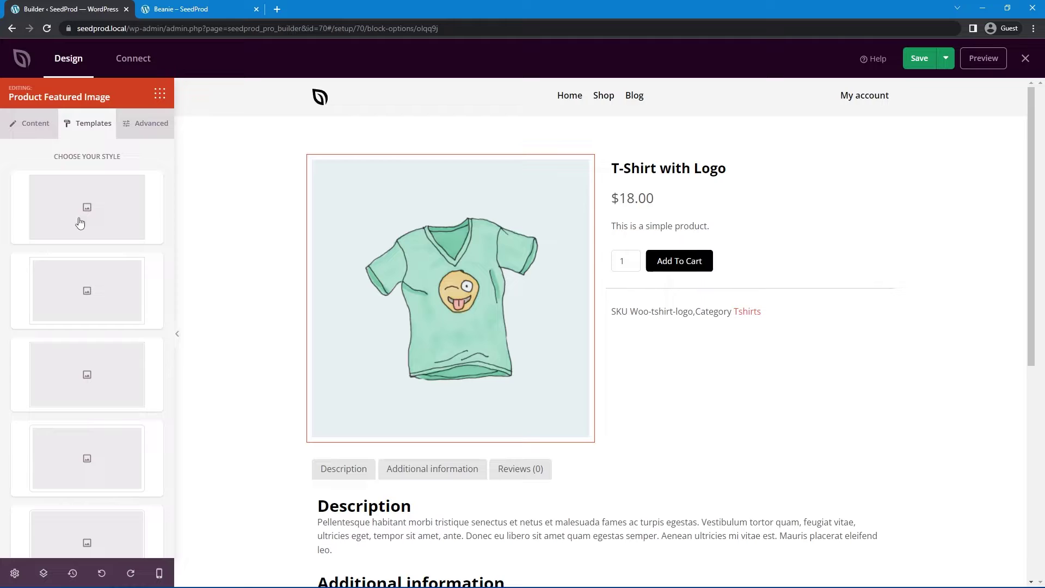
{"action": "left_click", "coordinate": [143, 124]}
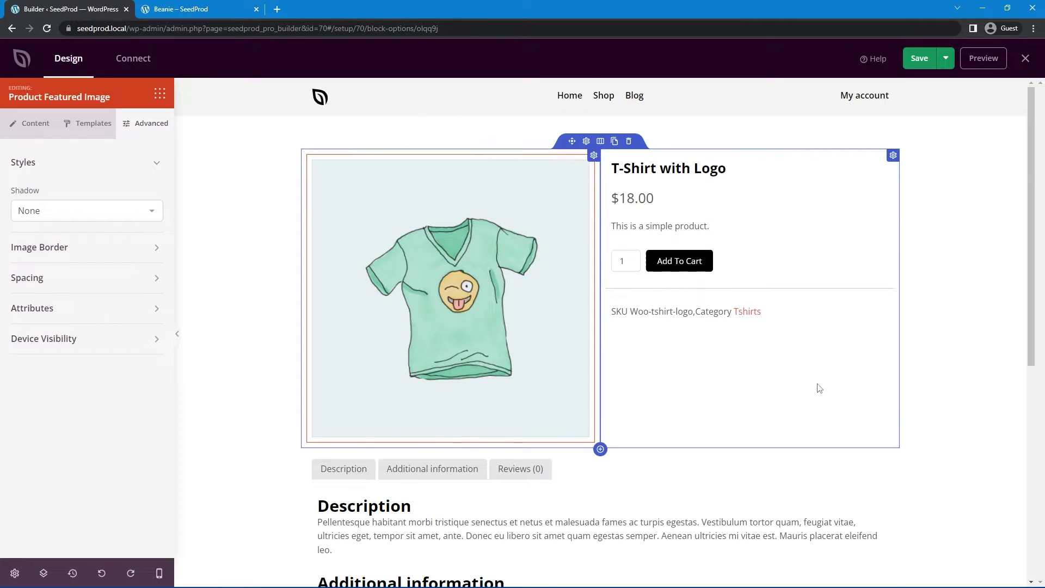
{"action": "scroll", "coordinate": [819, 388], "scroll_direction": "down", "scroll_amount": 6}
{"action": "scroll", "coordinate": [811, 387], "scroll_direction": "up", "scroll_amount": 1}
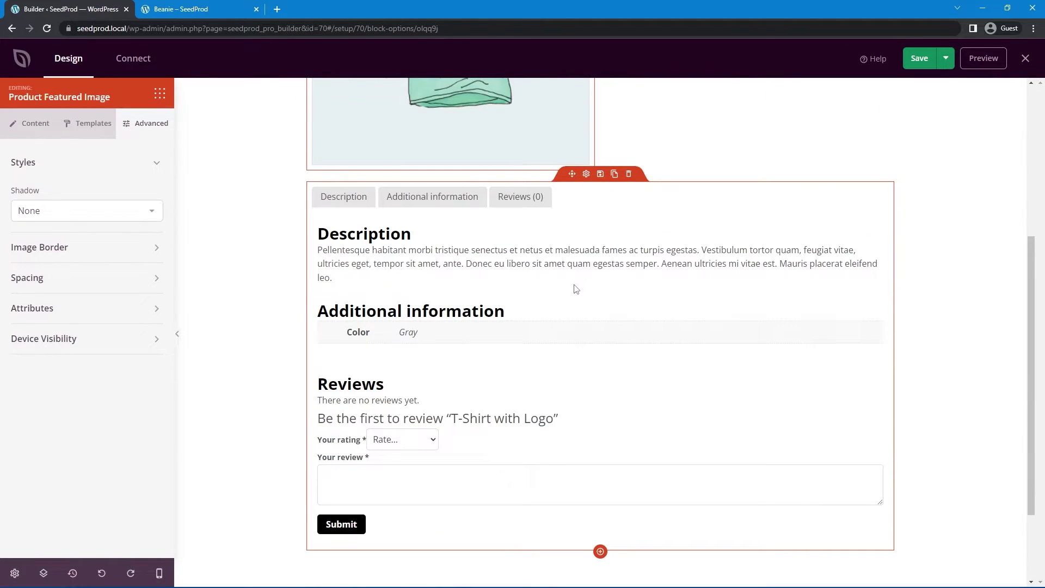
{"action": "scroll", "coordinate": [575, 288], "scroll_direction": "up", "scroll_amount": 5}
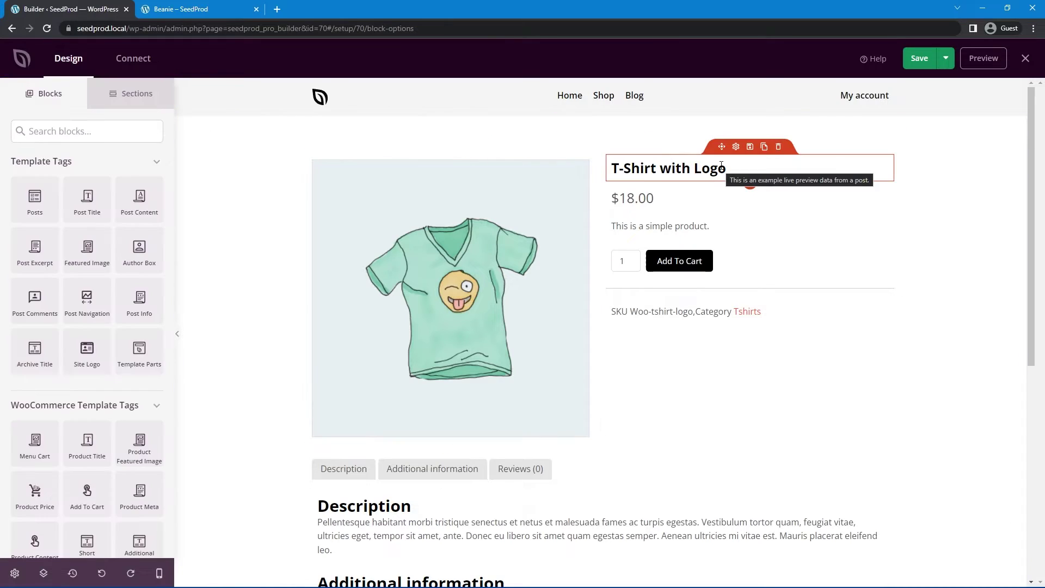
Step: Move the title above the image and make the image 300 px wide and centred
{"action": "left_click_drag", "start_coordinate": [721, 147], "coordinate": [473, 209]}
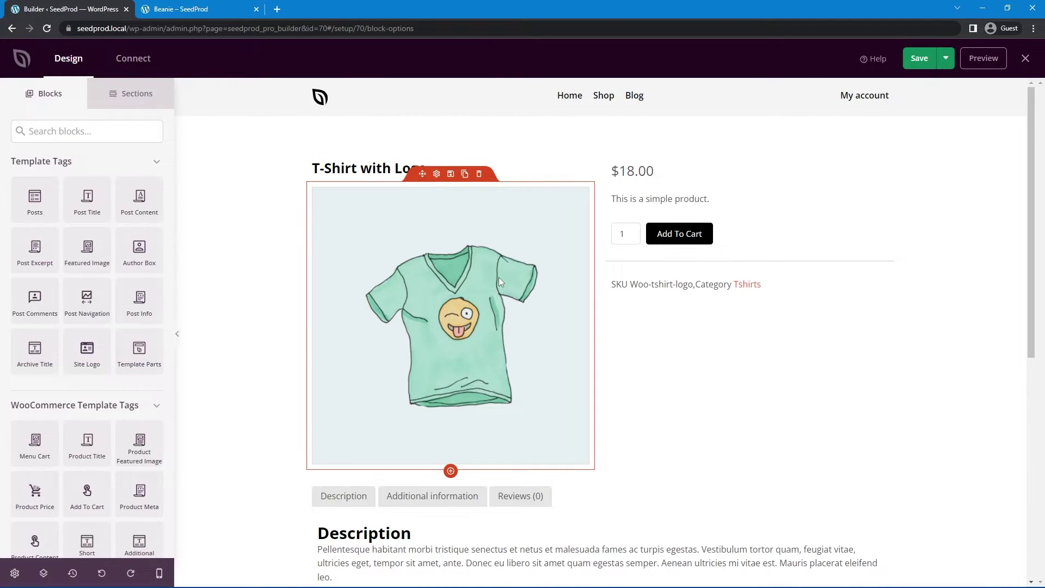
{"action": "left_click", "coordinate": [437, 174]}
{"action": "left_click", "coordinate": [30, 212]}
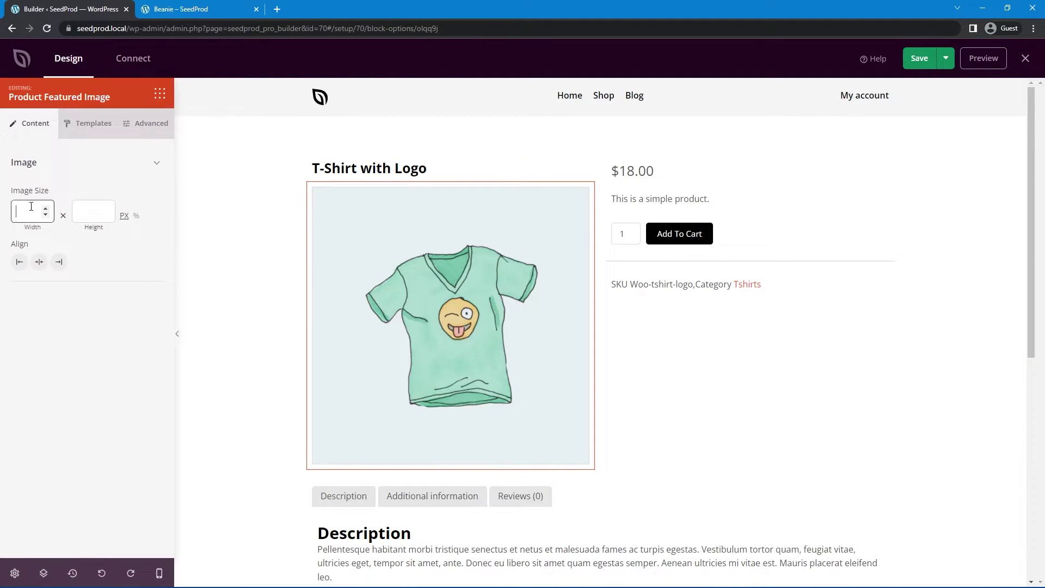
{"action": "type", "text": "300"}
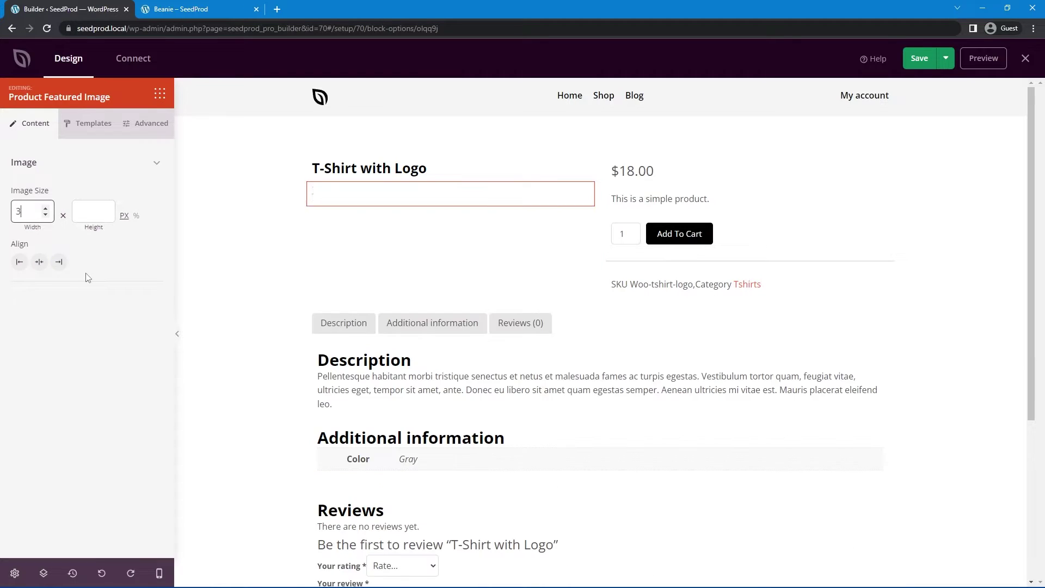
{"action": "left_click", "coordinate": [39, 262]}
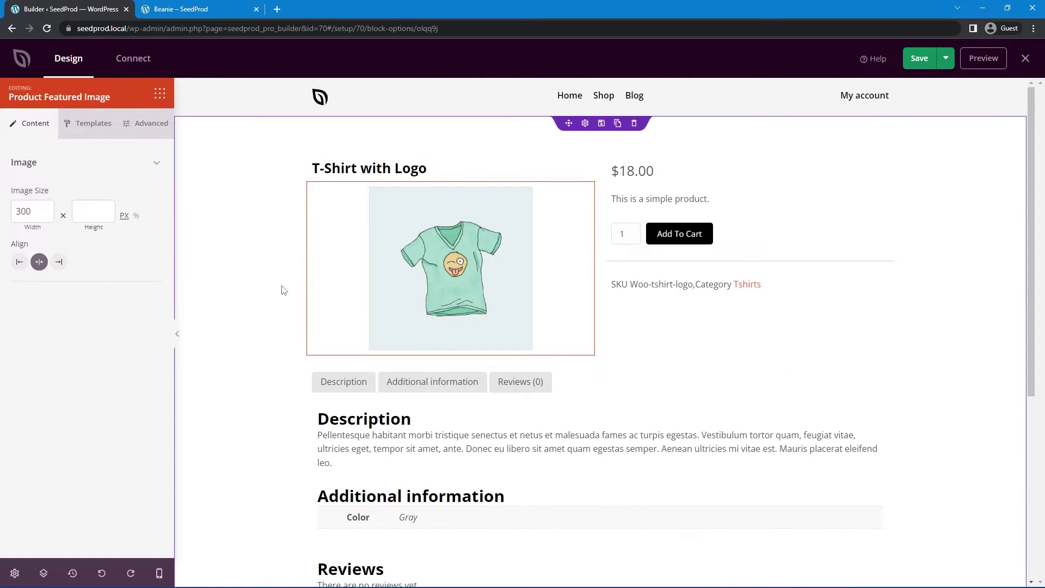
Step: Give the image a border radius of 79 and centre the product title text
{"action": "left_click", "coordinate": [147, 124]}
{"action": "left_click", "coordinate": [55, 256]}
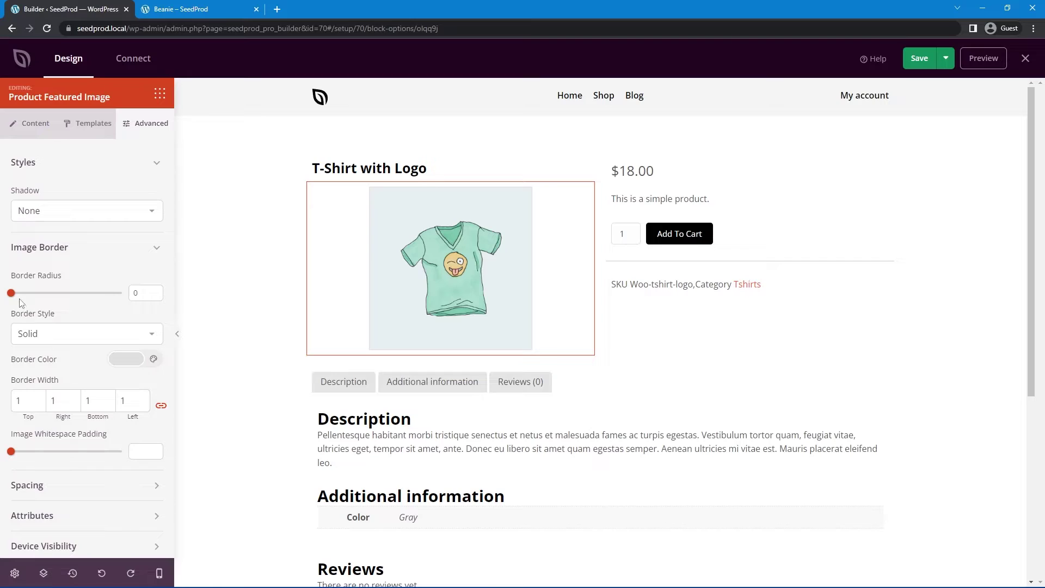
{"action": "left_click_drag", "start_coordinate": [11, 293], "coordinate": [98, 293]}
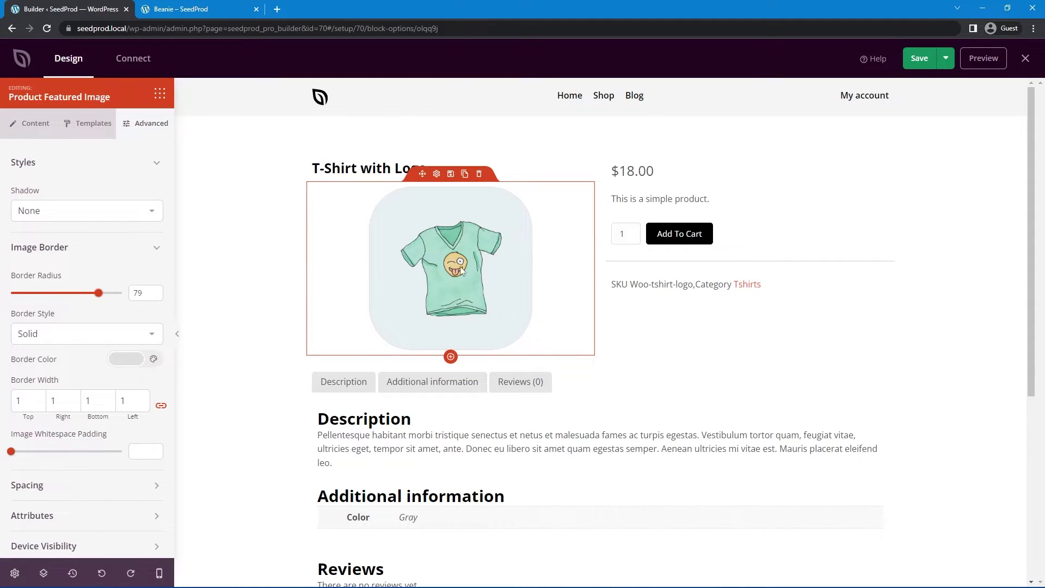
{"action": "left_click", "coordinate": [438, 161]}
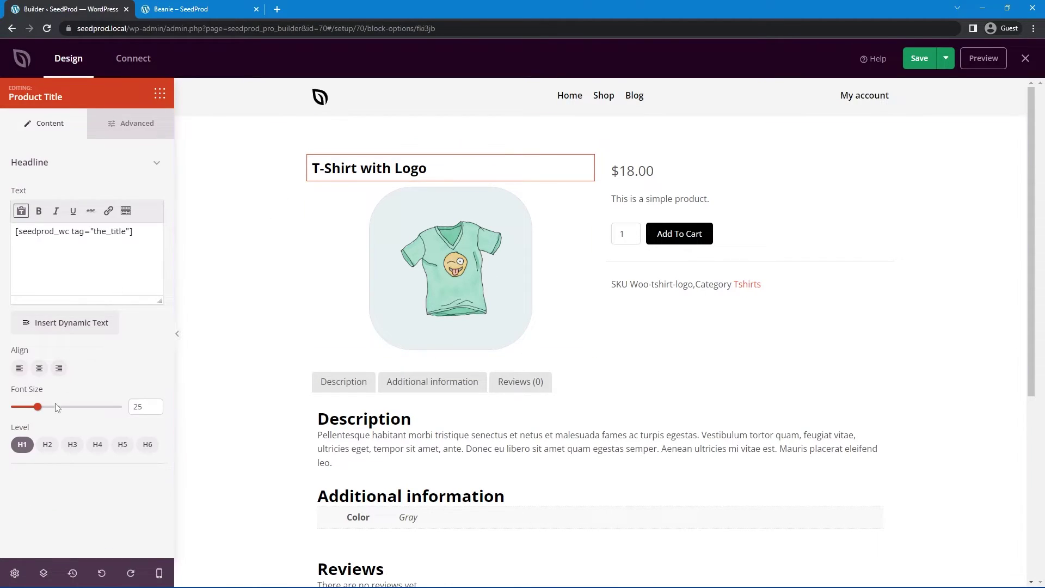
{"action": "left_click", "coordinate": [38, 368]}
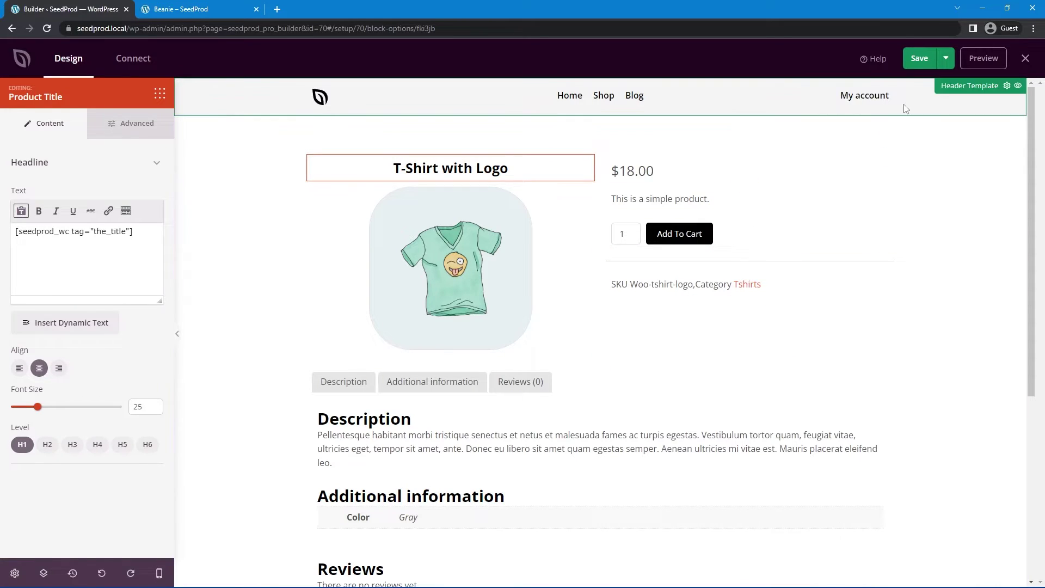
Step: Save the Product Page template and exit the builder
{"action": "left_click", "coordinate": [921, 60]}
{"action": "left_click", "coordinate": [1025, 63]}
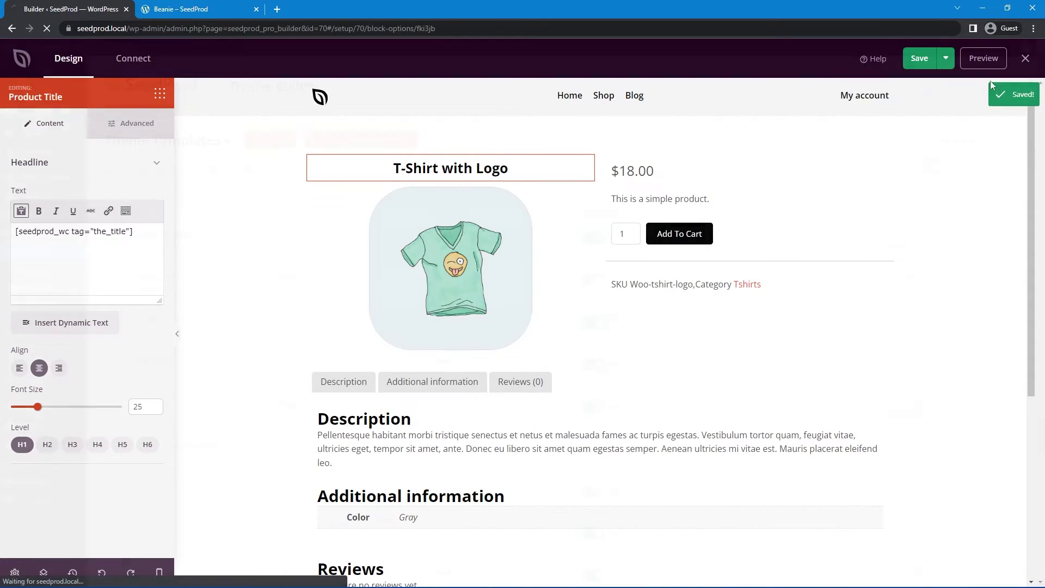
{"action": "scroll", "coordinate": [294, 262], "scroll_direction": "down", "scroll_amount": 3}
{"action": "scroll", "coordinate": [318, 257], "scroll_direction": "up", "scroll_amount": 3}
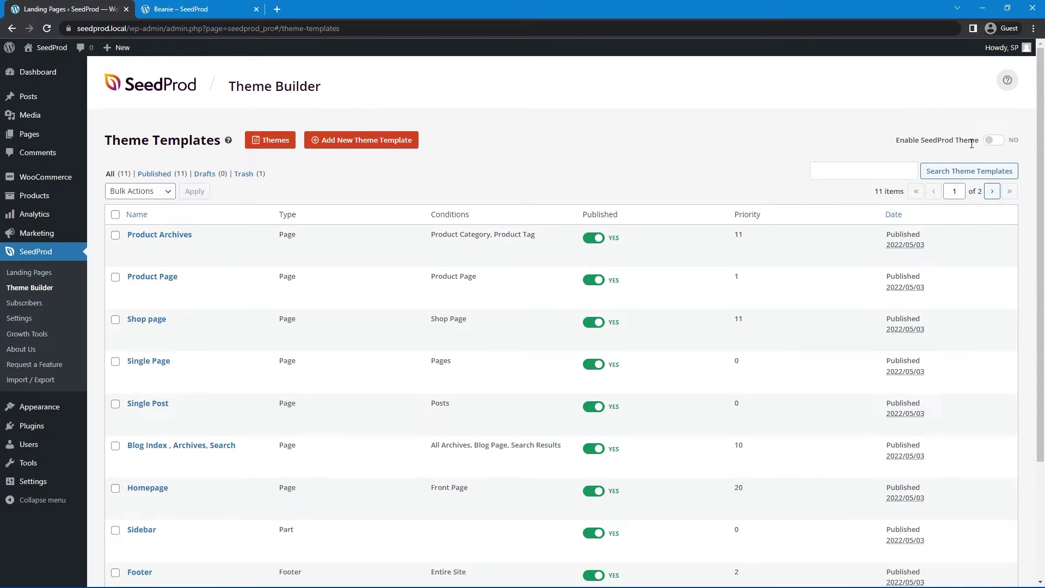
Step: Enable the SeedProd theme for the site, confirming and dismissing the alert
{"action": "left_click", "coordinate": [997, 142]}
{"action": "left_click", "coordinate": [571, 111]}
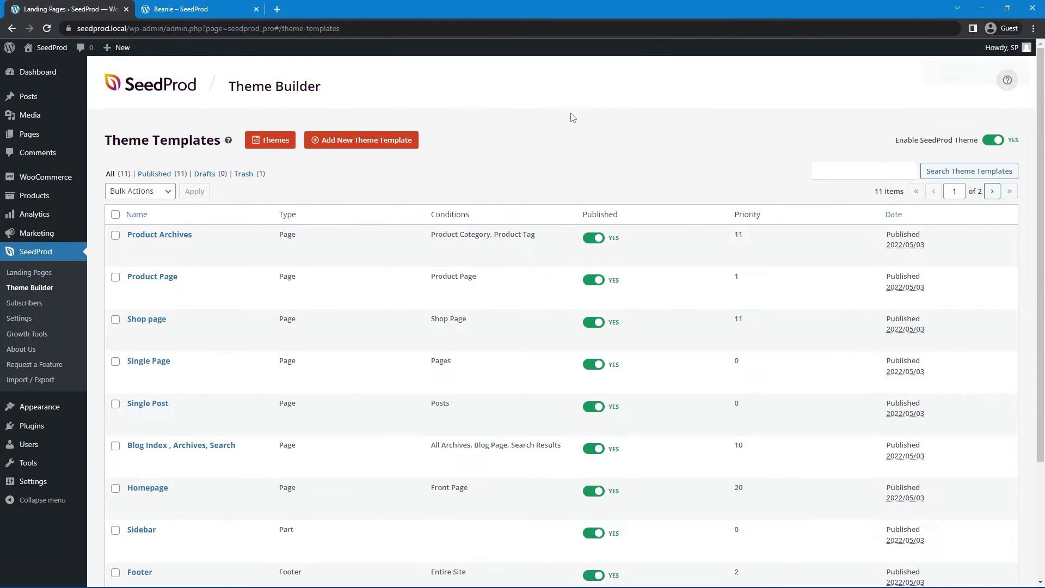
{"action": "left_click", "coordinate": [606, 116]}
Step: Return to the Beanie product page and reload it to view the updated template
{"action": "left_click", "coordinate": [185, 8]}
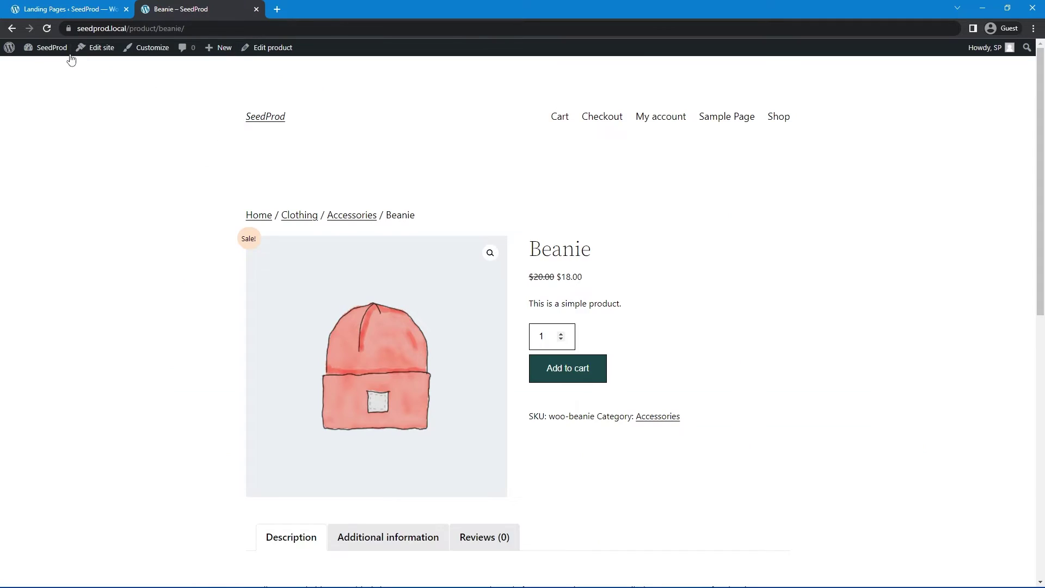
{"action": "left_click", "coordinate": [47, 28]}
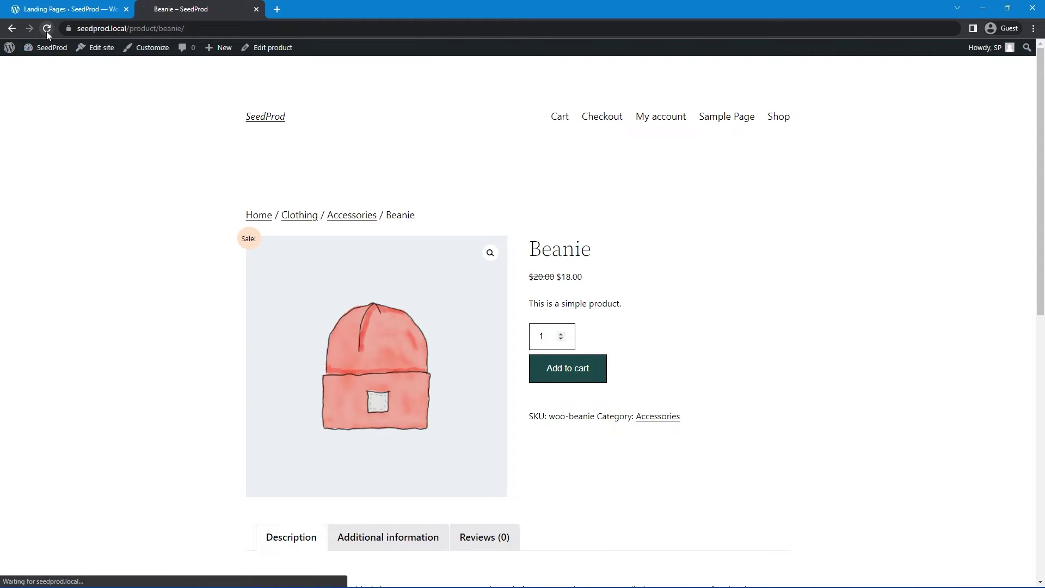